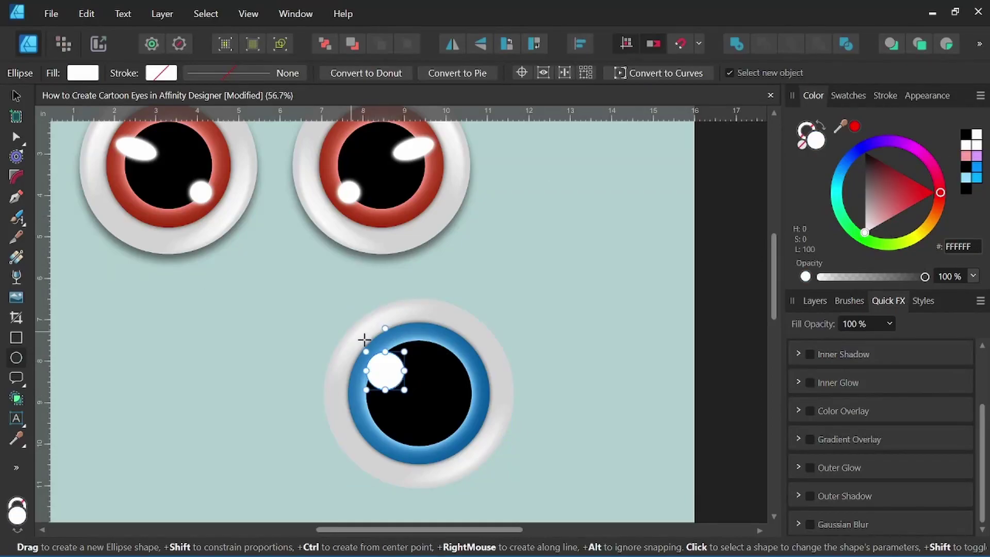
Step: Draw white highlight circles on the blue eye's pupil
scroll(361, 319, up, 3)
mouse_move(411, 475)
mouse_down()
mouse_move(485, 401)
mouse_move(471, 416)
mouse_up()
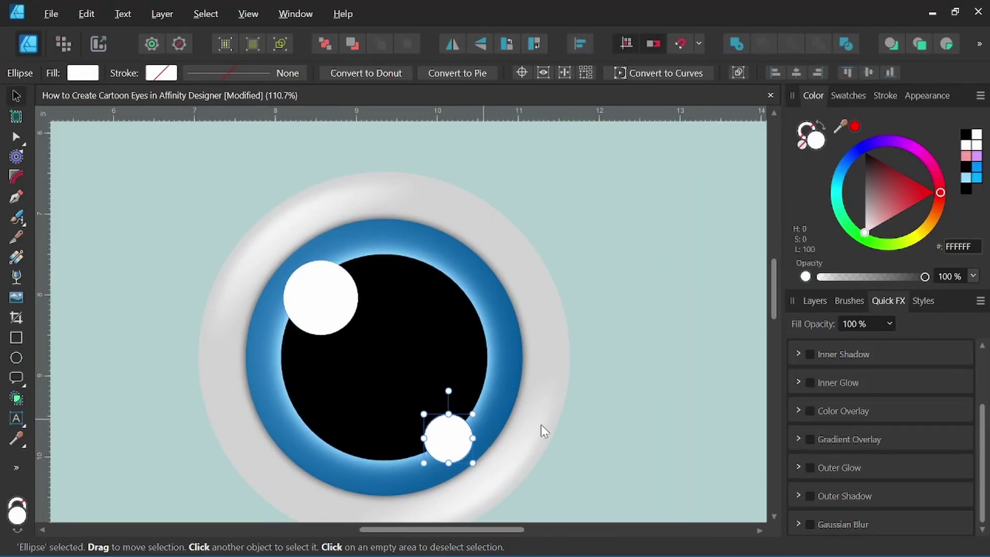
drag(397, 387, 420, 409)
scroll(440, 382, down, 5)
scroll(441, 388, up, 3)
Step: Select the three highlight circles and give them an outer shadow with 17.9 px radius
click(815, 300)
shift+click(846, 407)
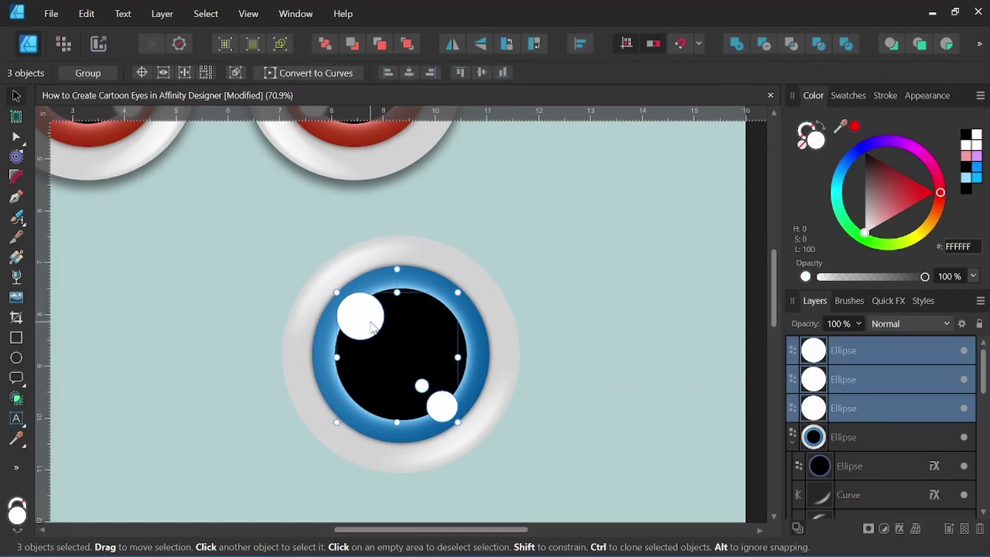
scroll(416, 356, up, 3)
click(888, 301)
scroll(882, 438, down, 2)
click(810, 385)
scroll(676, 382, up, 2)
drag(840, 452, 869, 453)
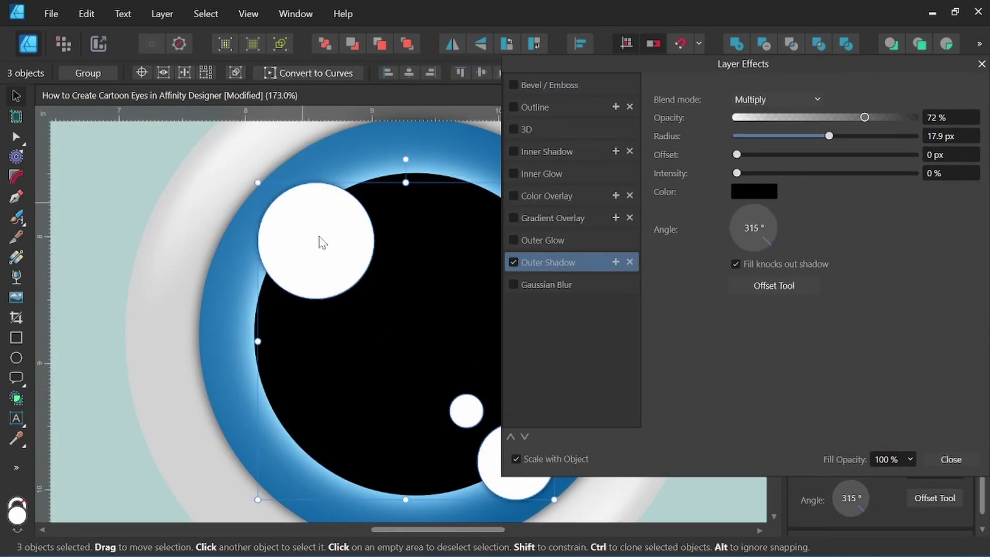
Step: Add a 31.1 px outer glow to the highlights and close Layer Effects
drag(322, 242, 222, 228)
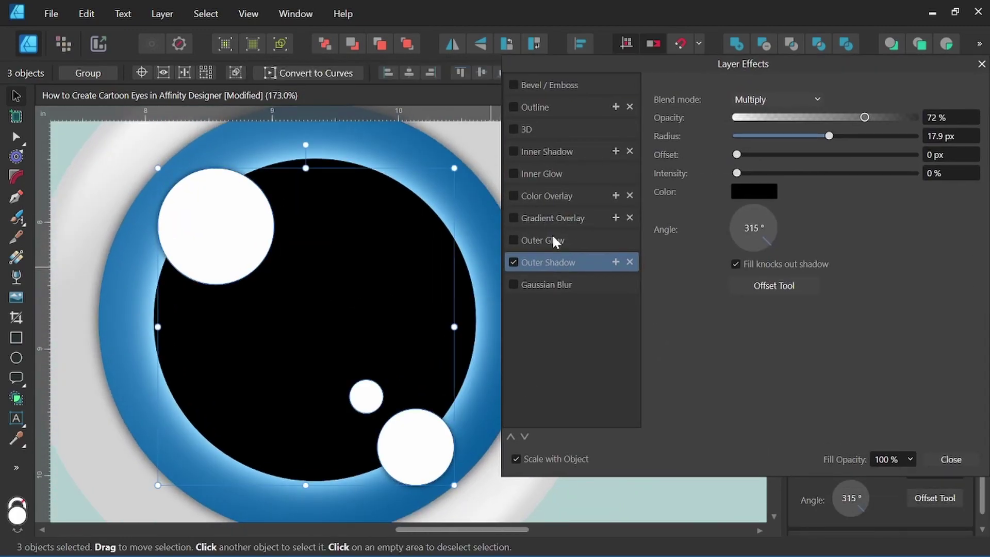
click(513, 240)
drag(776, 136, 856, 135)
key(ctrl+minus)
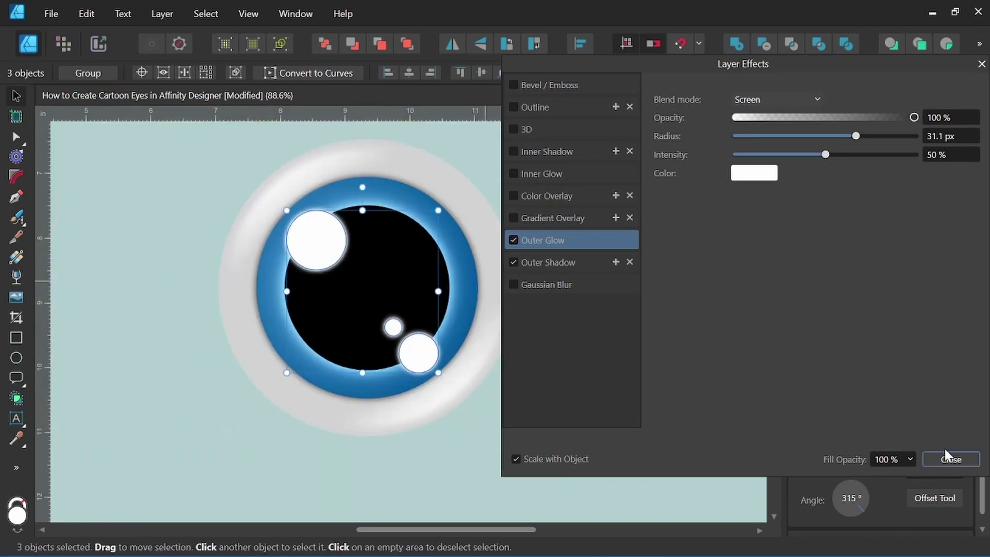
click(949, 457)
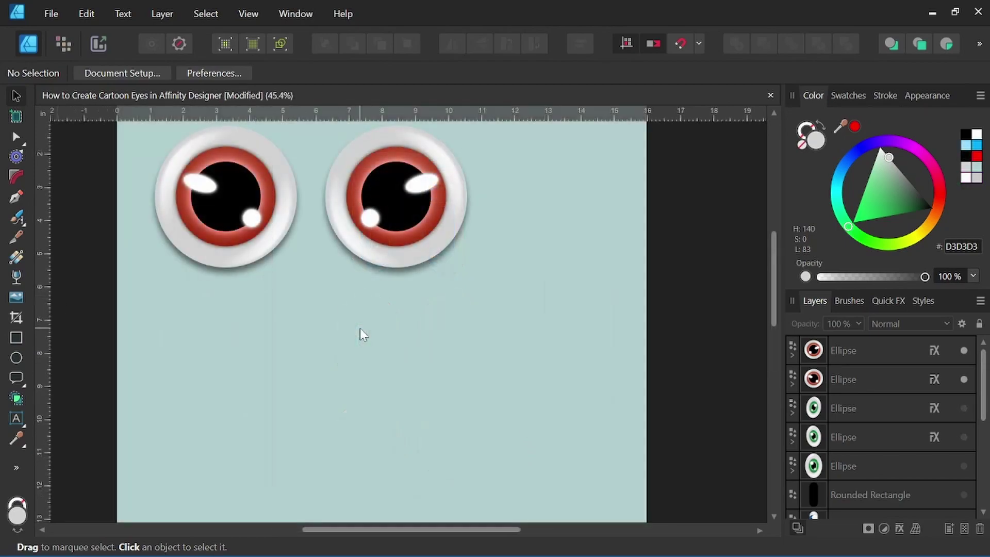
Step: Draw a grey circle below the red eyes, duplicate it, nest the copy inside, and shrink it
click(17, 357)
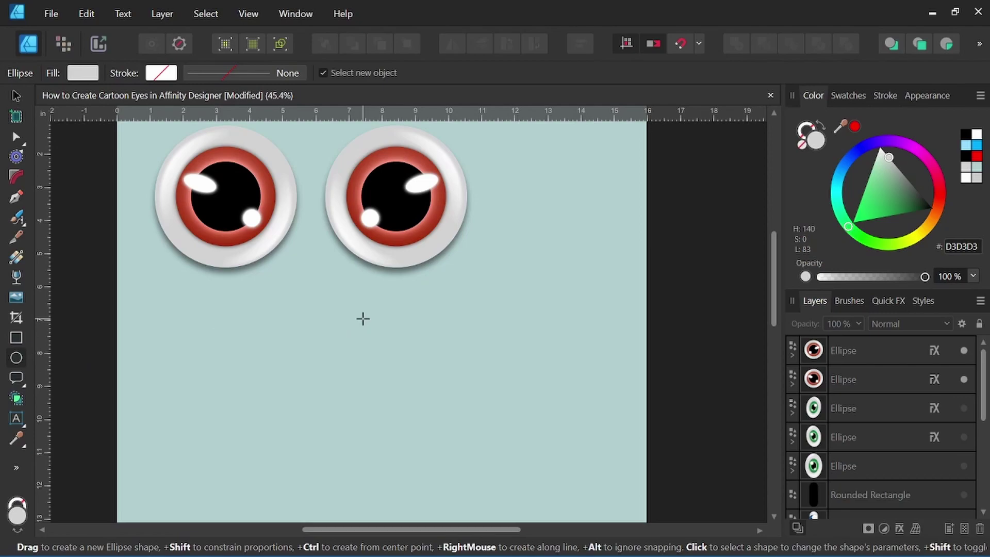
drag(350, 303, 503, 455)
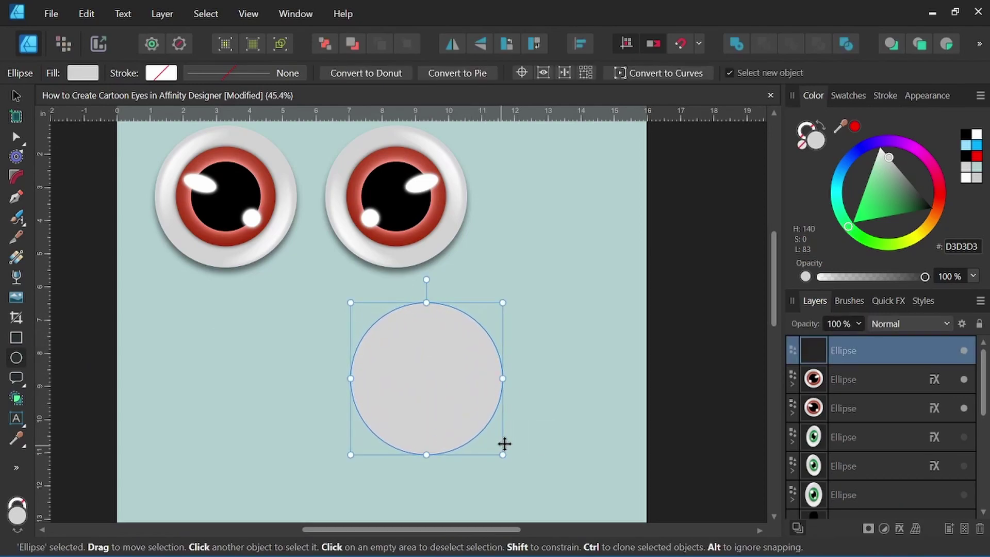
right_click(845, 349)
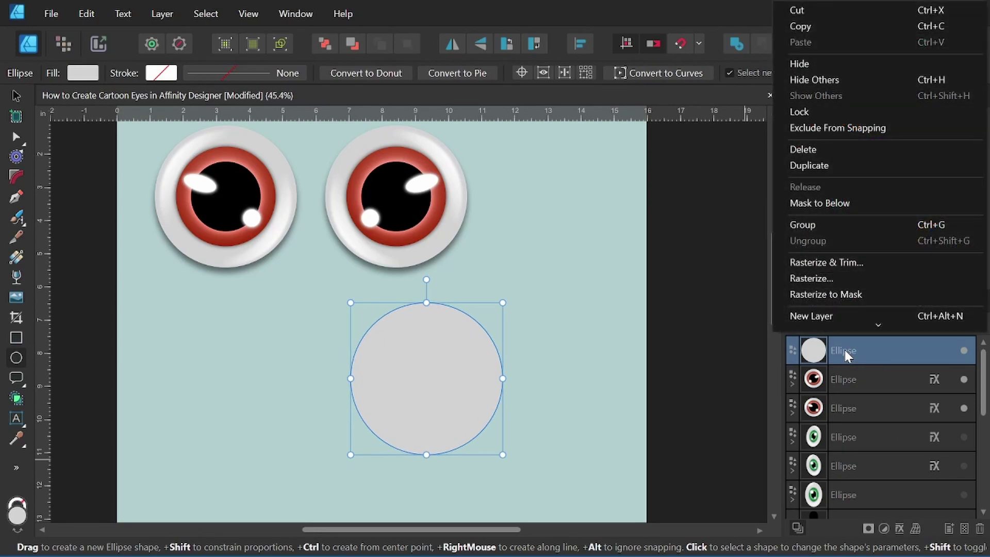
click(832, 174)
drag(850, 352, 849, 379)
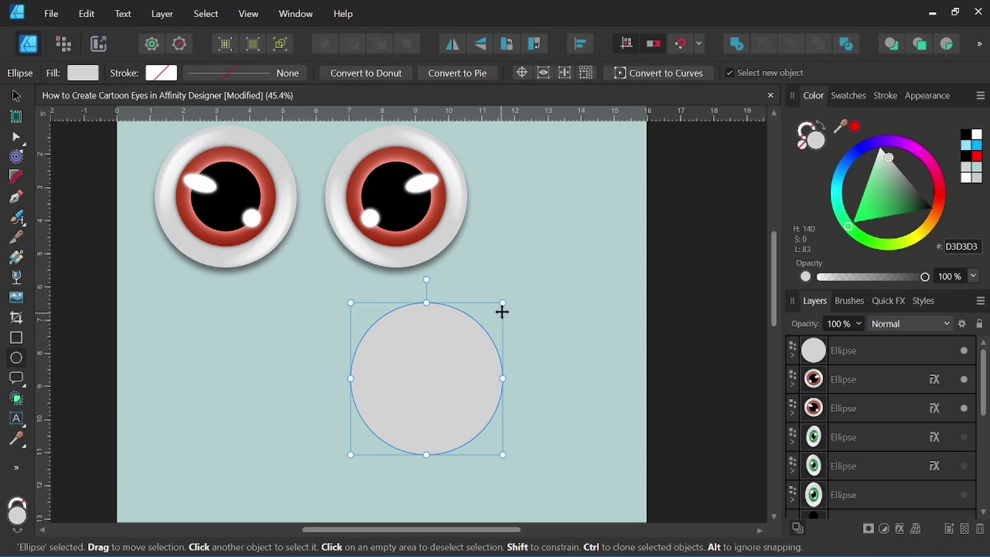
drag(499, 308, 484, 321)
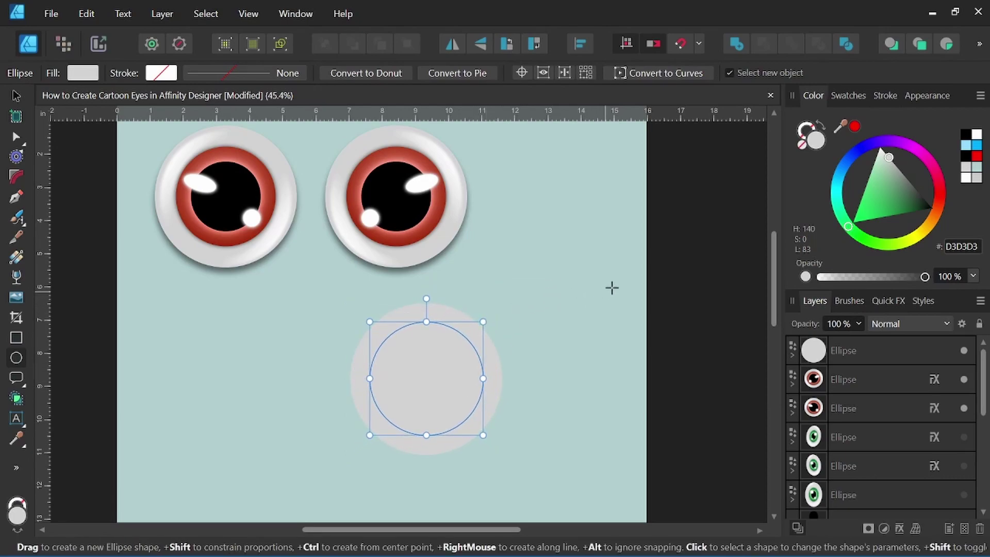
Step: Fill the inner circle blue, duplicate it as a black pupil, and deselect
drag(843, 205, 842, 172)
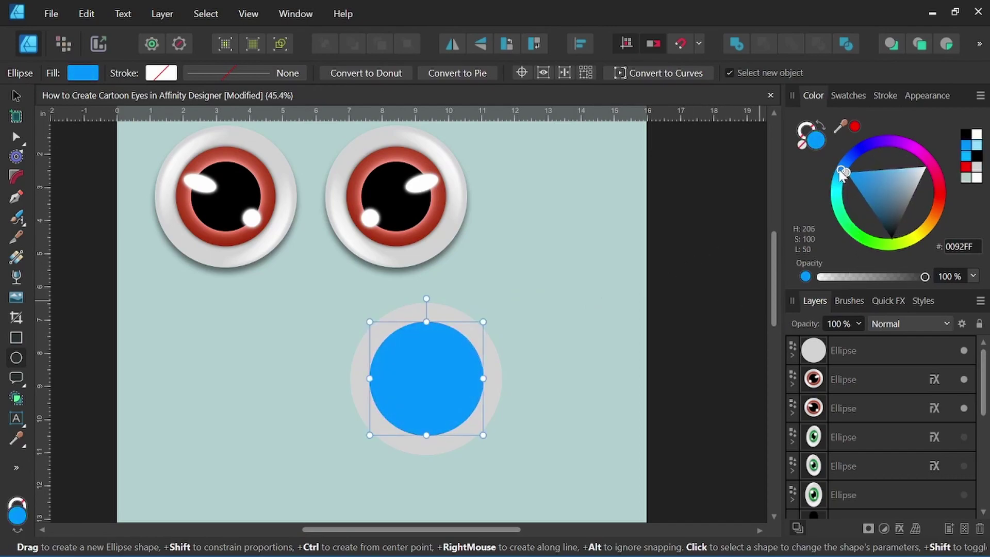
click(793, 356)
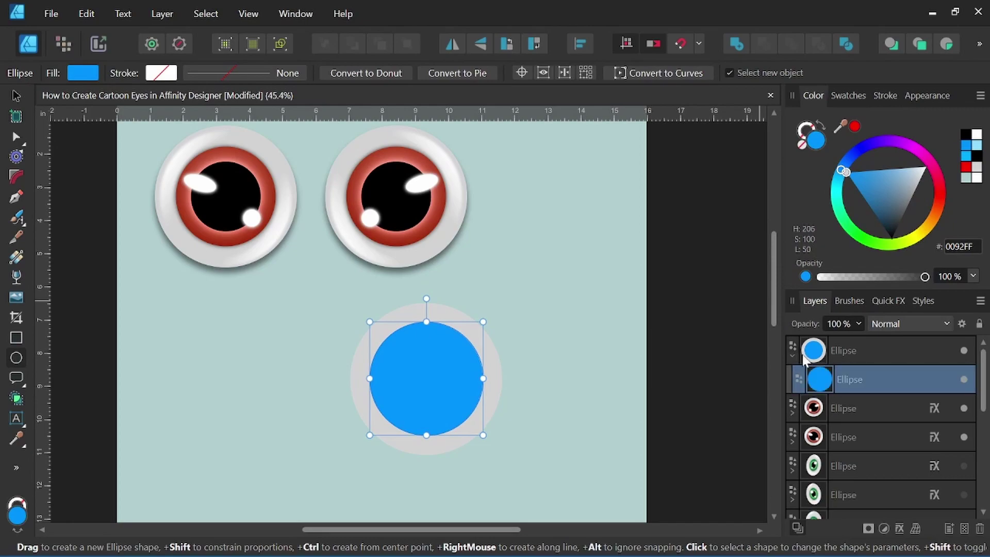
right_click(844, 379)
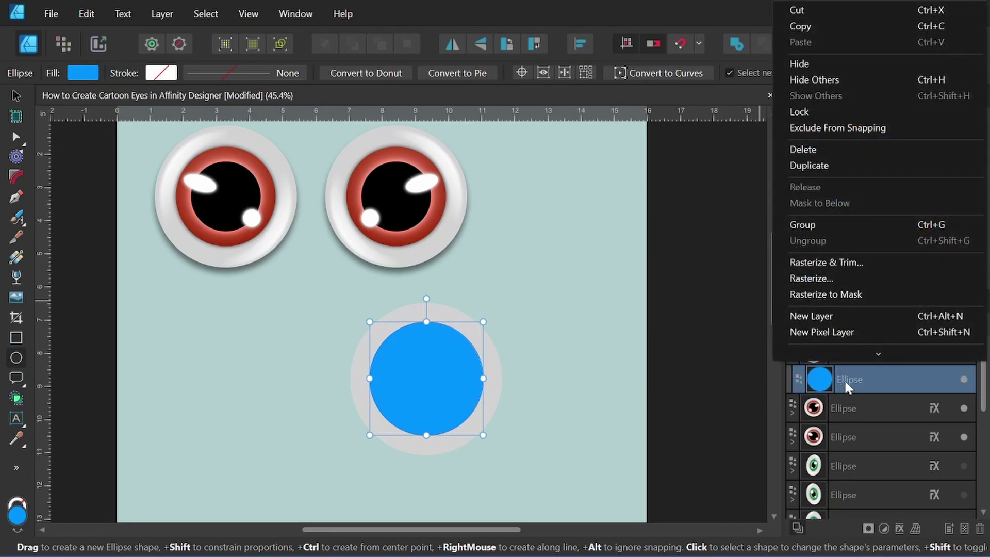
click(824, 166)
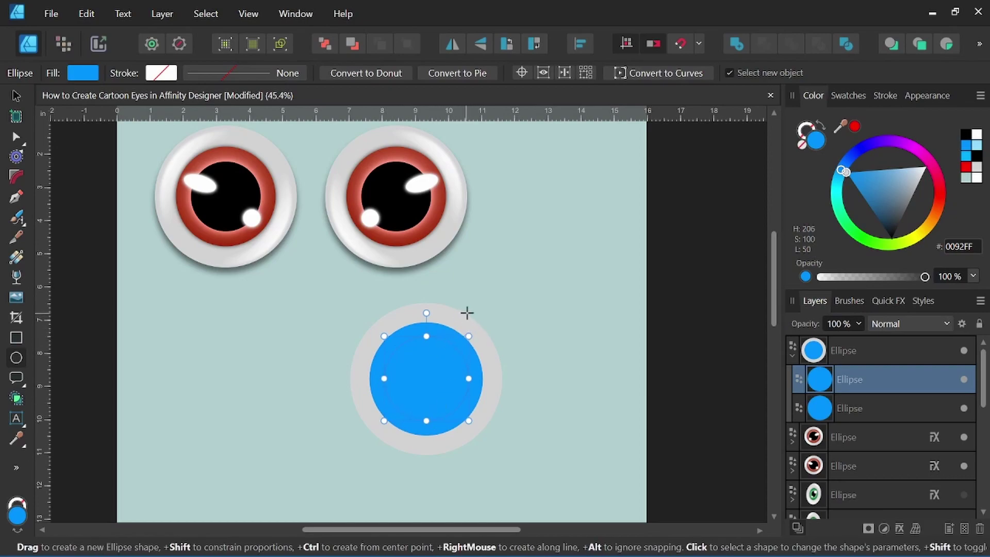
drag(886, 203, 892, 238)
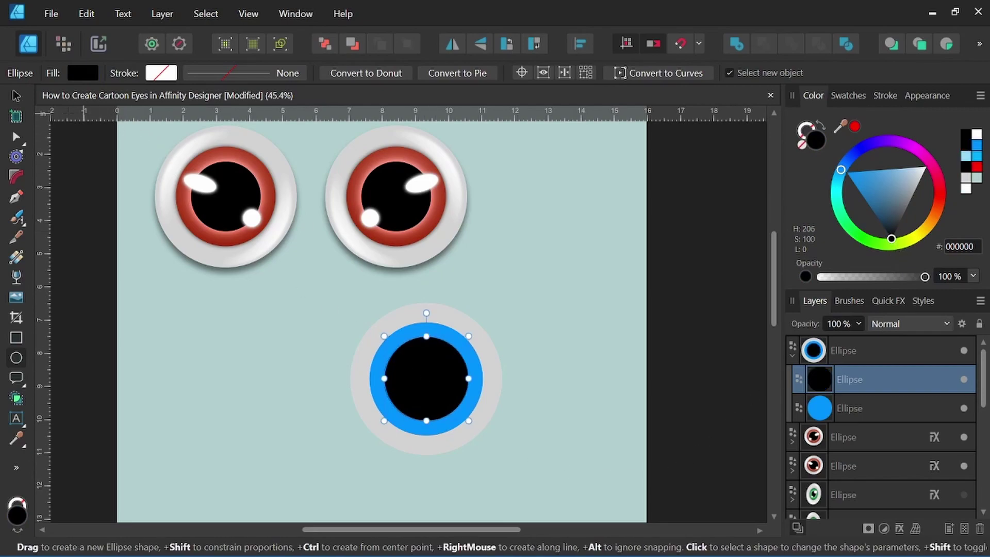
click(16, 96)
click(509, 299)
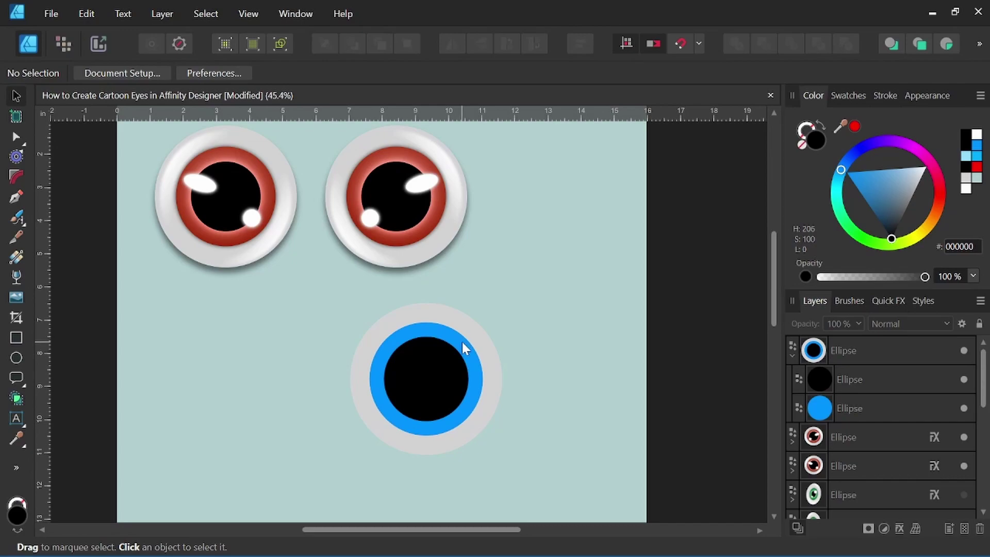
Step: Drag the left red eye up until it lines up with the right red eye
scroll(292, 221, up, 4)
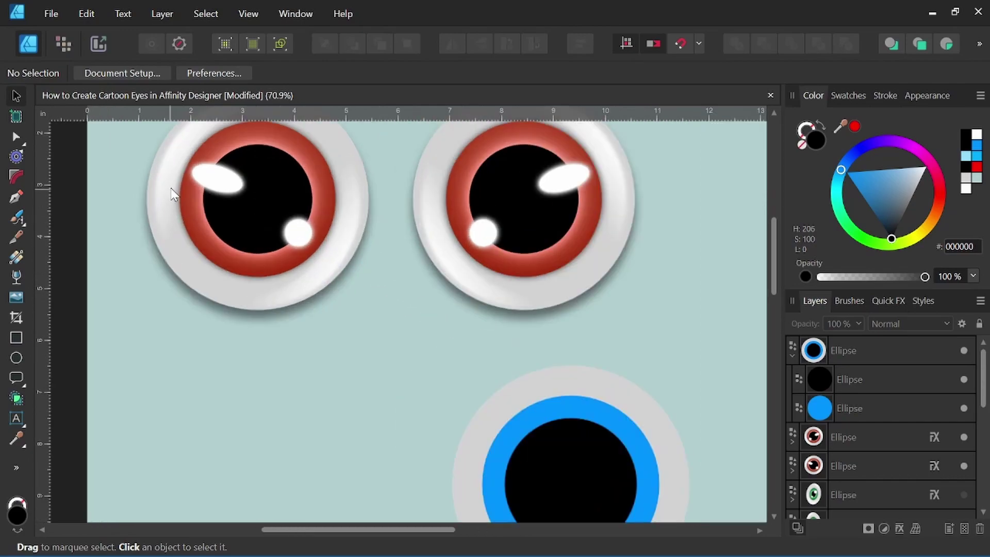
click(407, 305)
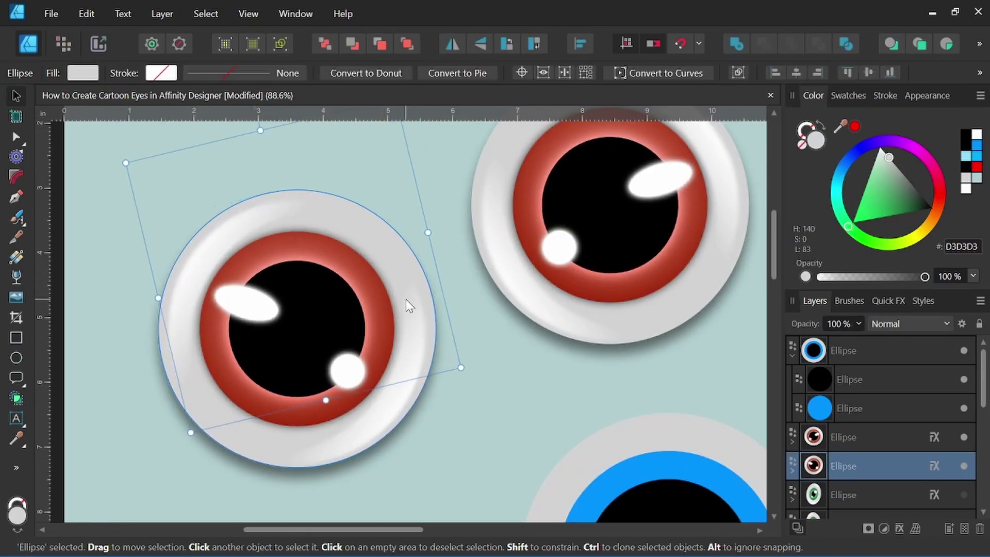
drag(410, 307, 389, 154)
drag(387, 230, 432, 342)
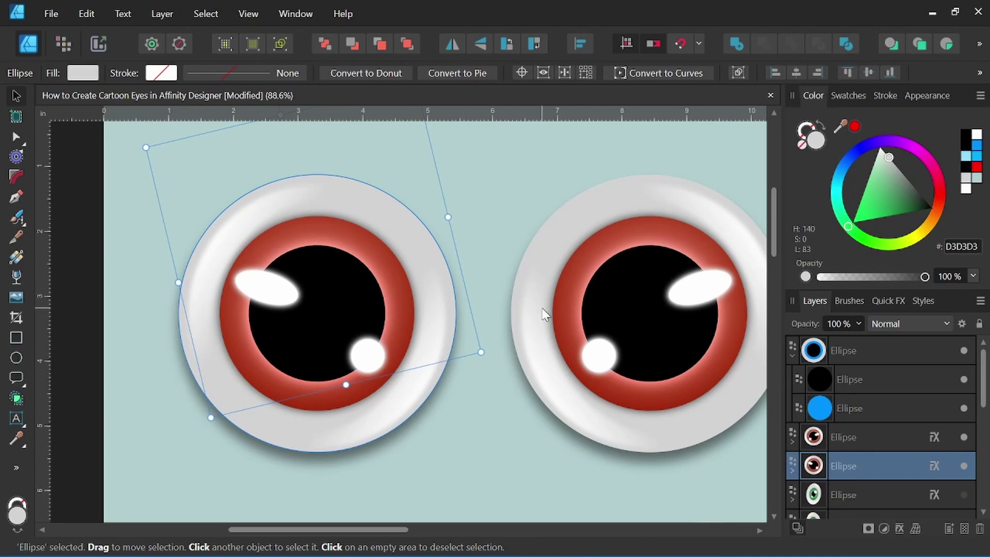
scroll(566, 411, down, 5)
drag(566, 411, 431, 325)
scroll(517, 395, up, 3)
drag(517, 395, 496, 263)
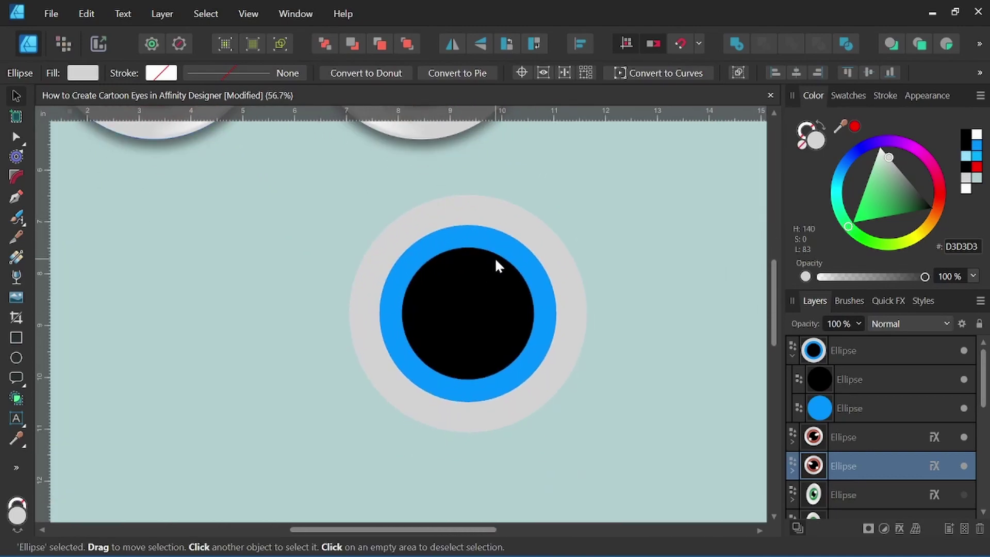
scroll(496, 263, down, 1)
Step: Duplicate the blue iris, recolour the copy purple, and enlarge it around its centre
click(880, 408)
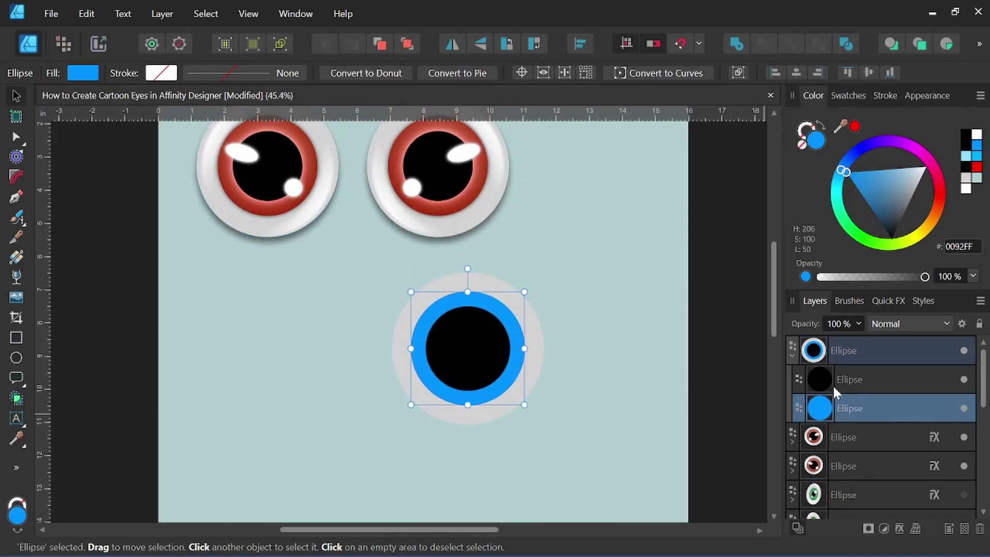
right_click(917, 413)
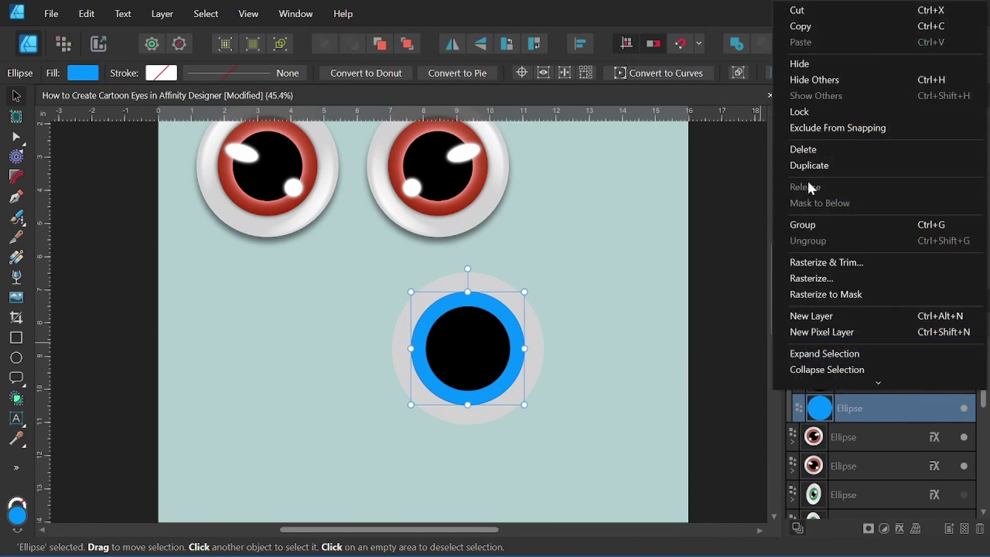
click(806, 166)
drag(869, 182, 897, 169)
click(892, 138)
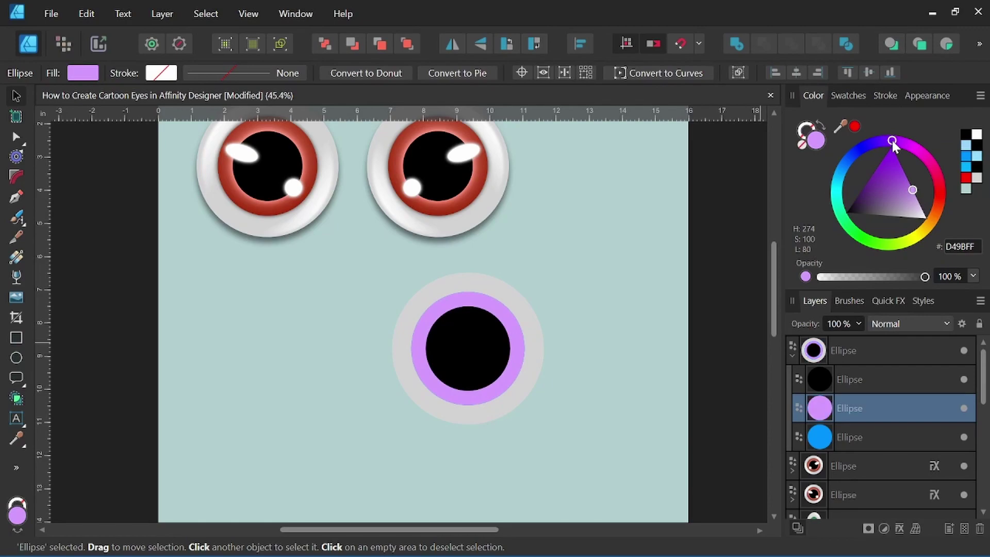
scroll(477, 333, up, 2)
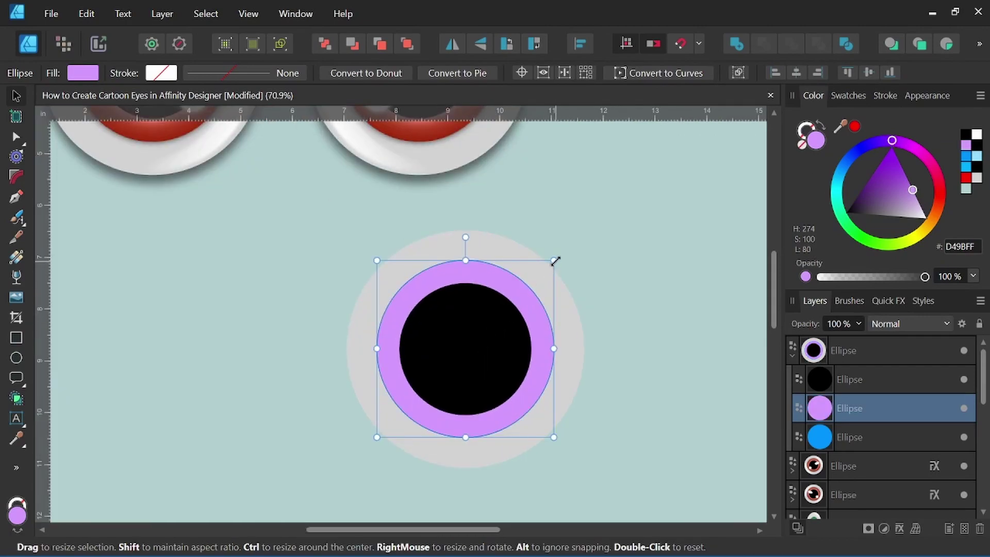
drag(555, 261, 574, 240)
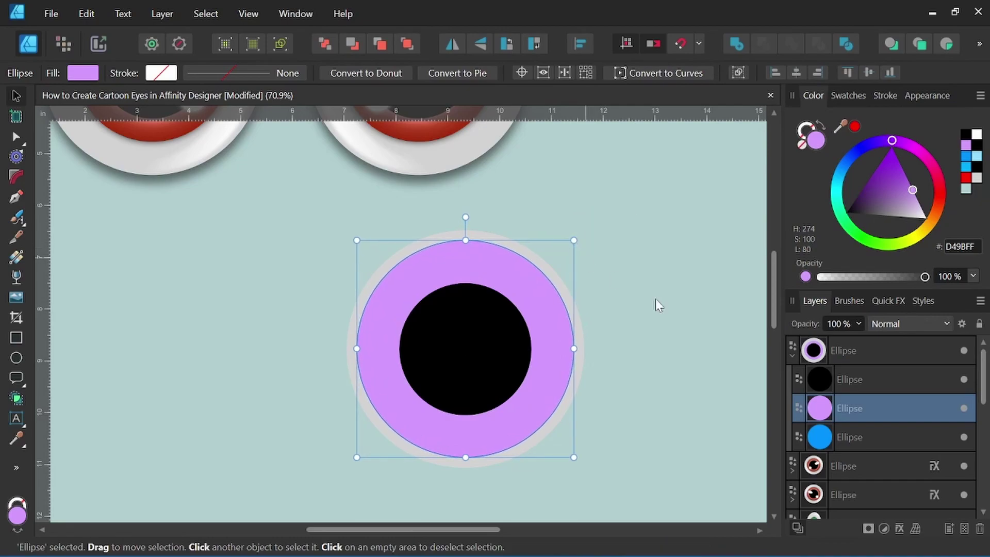
Step: Duplicate the purple circle, colour it pink (FF9B9B), and shift it down-right
right_click(862, 405)
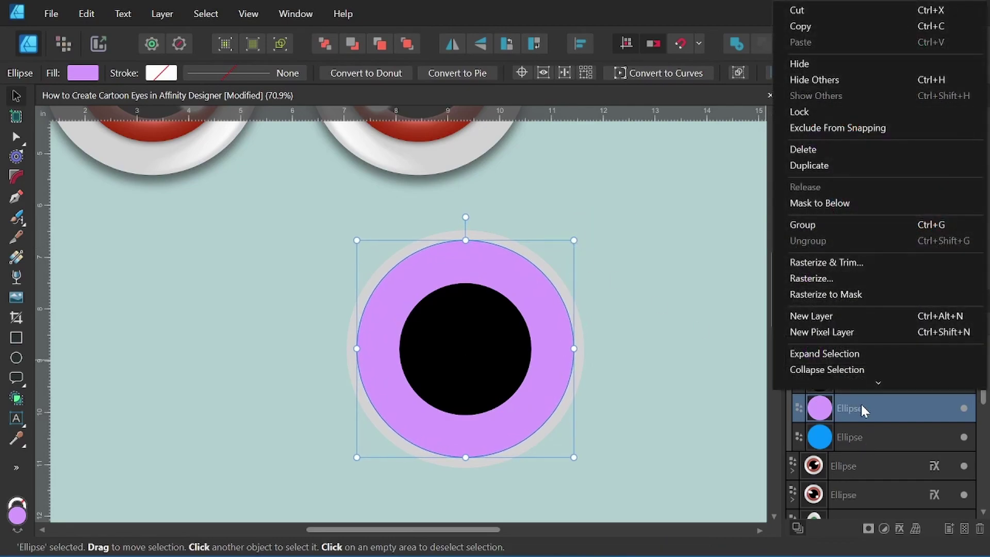
click(822, 165)
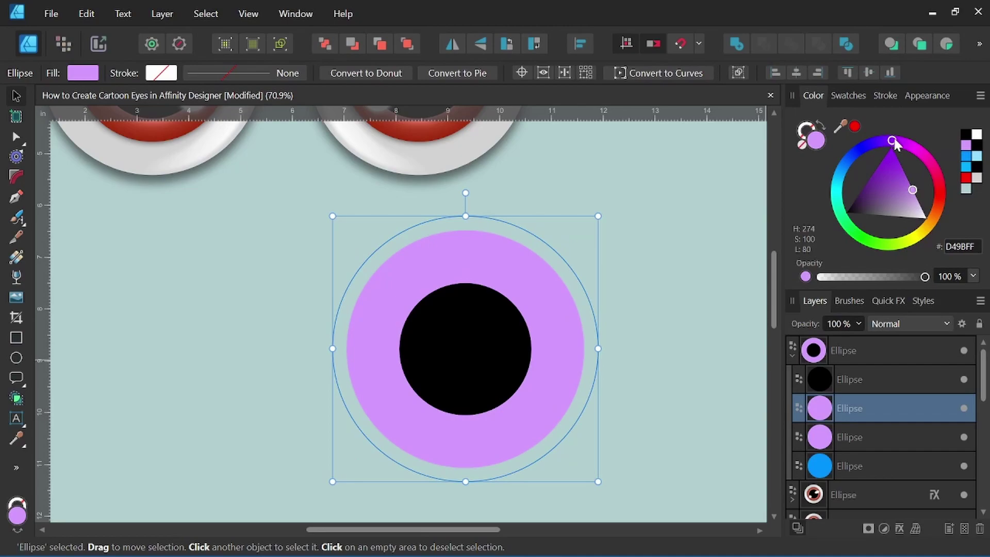
drag(892, 138, 941, 192)
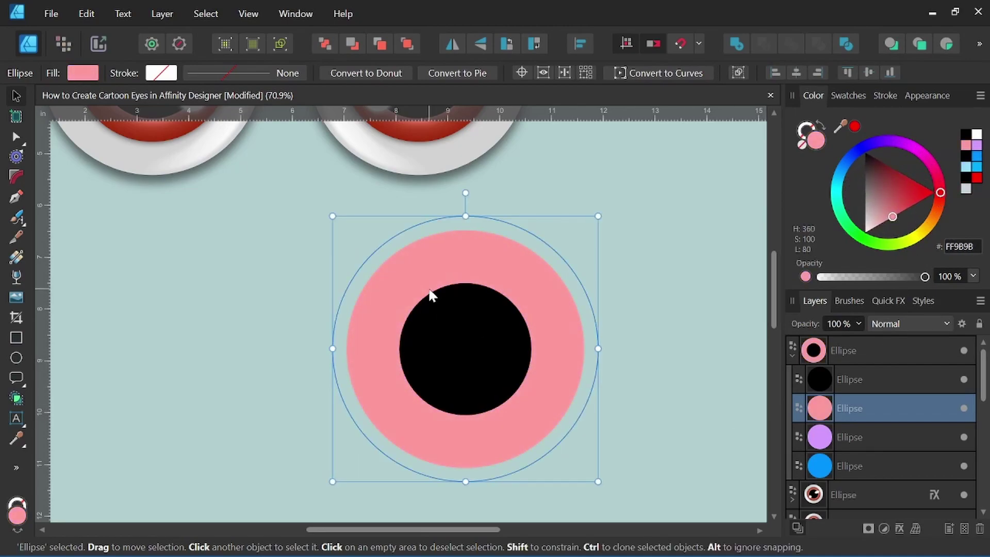
drag(431, 261, 459, 297)
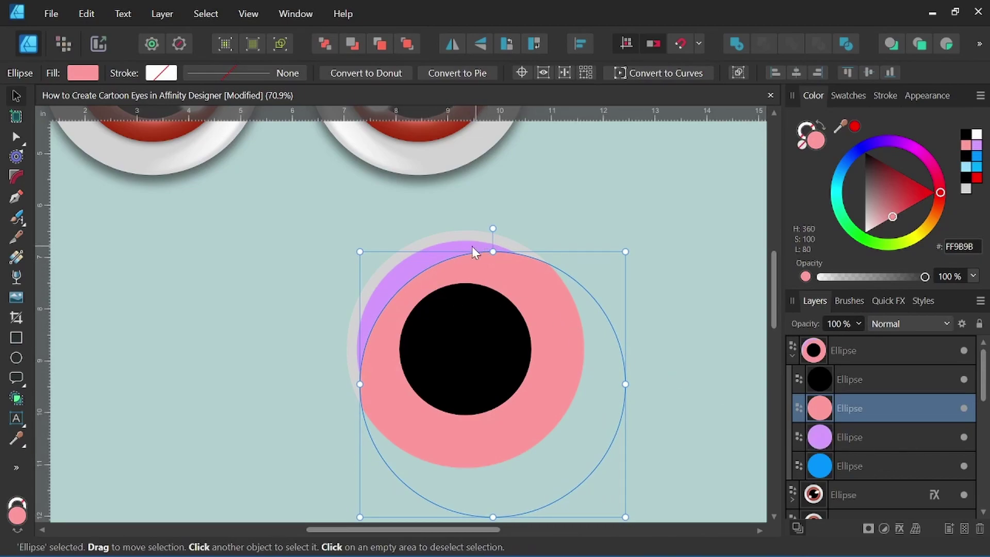
Step: Select the pink and purple circles and subtract them to cut a crescent
key(space)
drag(243, 186, 343, 398)
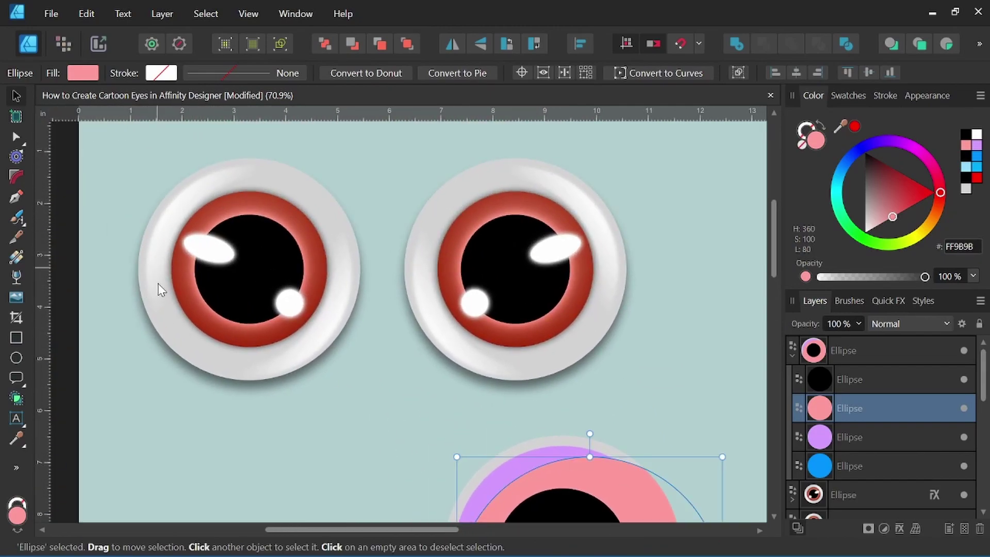
key(space)
drag(601, 435, 496, 262)
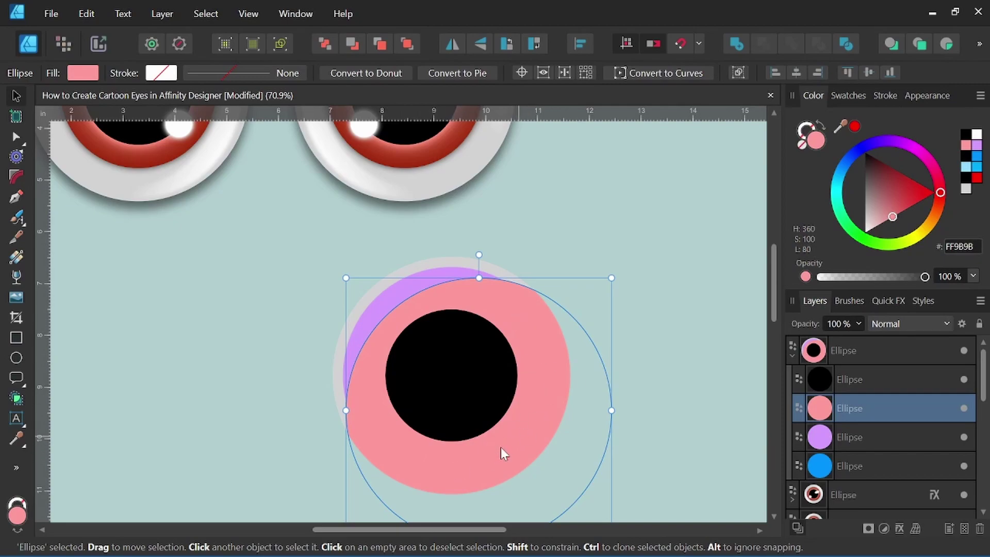
shift+click(861, 439)
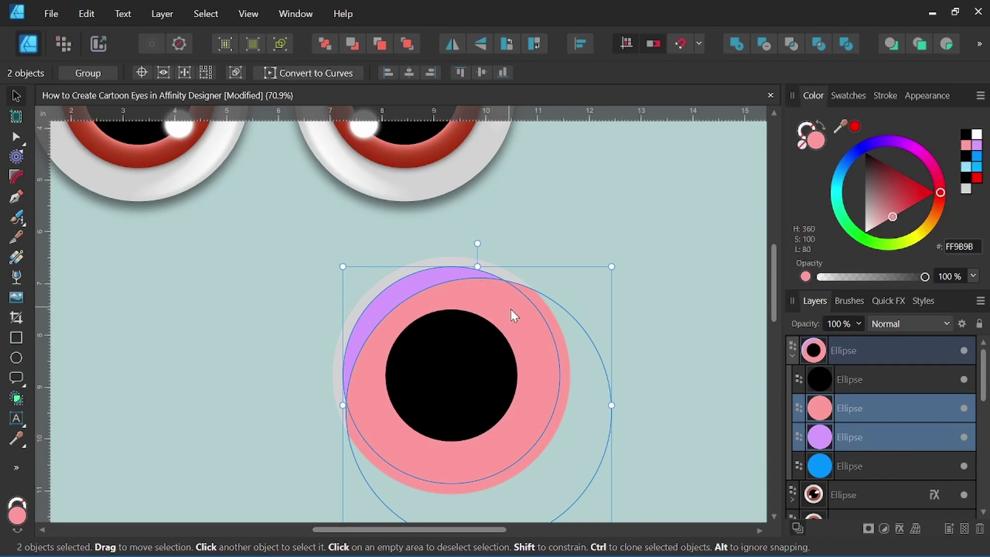
click(764, 45)
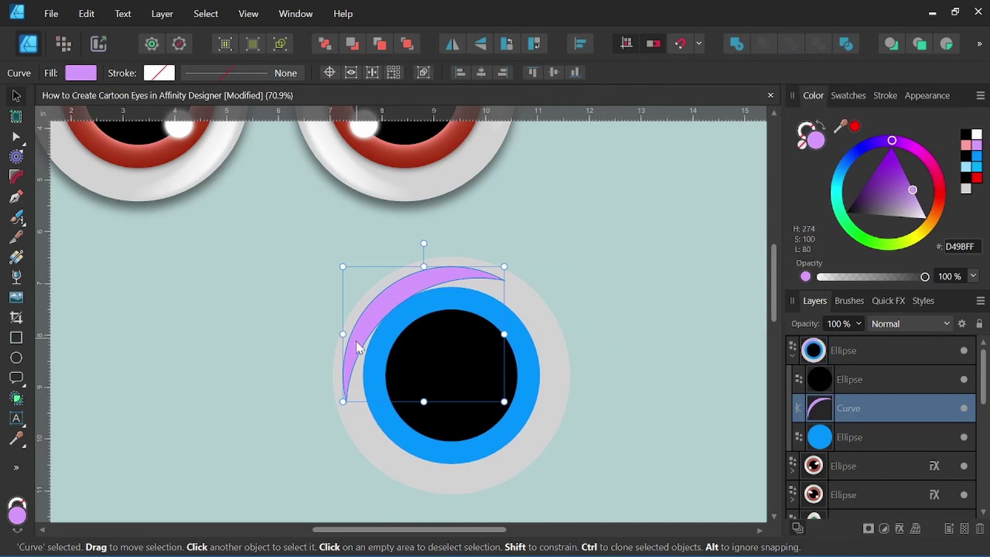
Step: Nudge the crescent slightly down and fill it white (FFFFFF)
scroll(402, 289, up, 3)
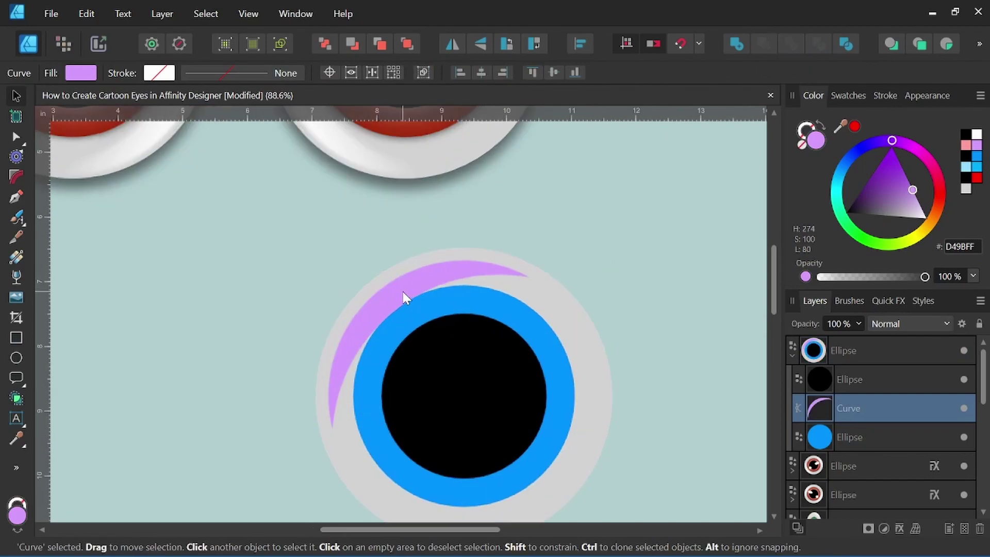
drag(401, 292, 401, 294)
drag(914, 201, 937, 227)
scroll(524, 242, down, 3)
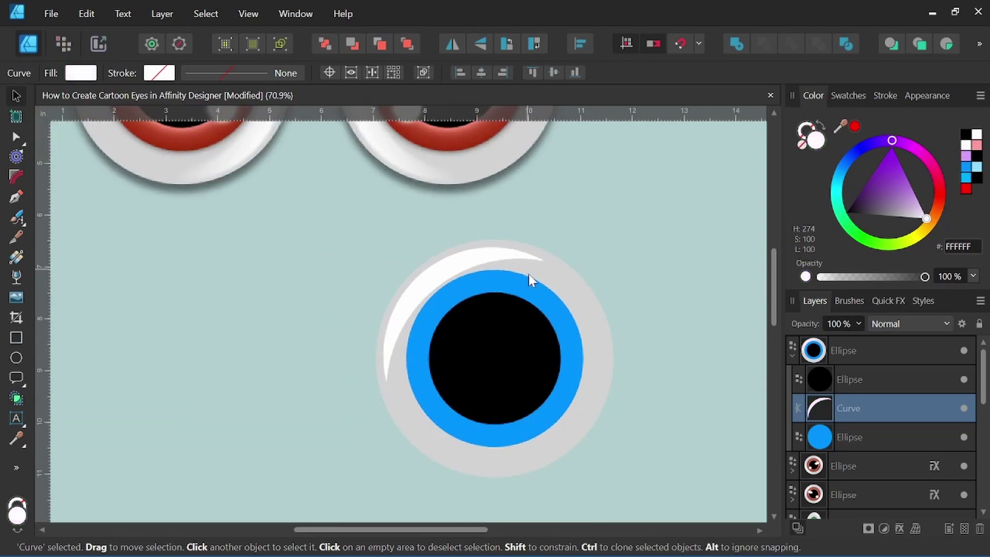
Step: Apply a Gaussian Blur with a 14.9 px radius to the white crescent
click(884, 304)
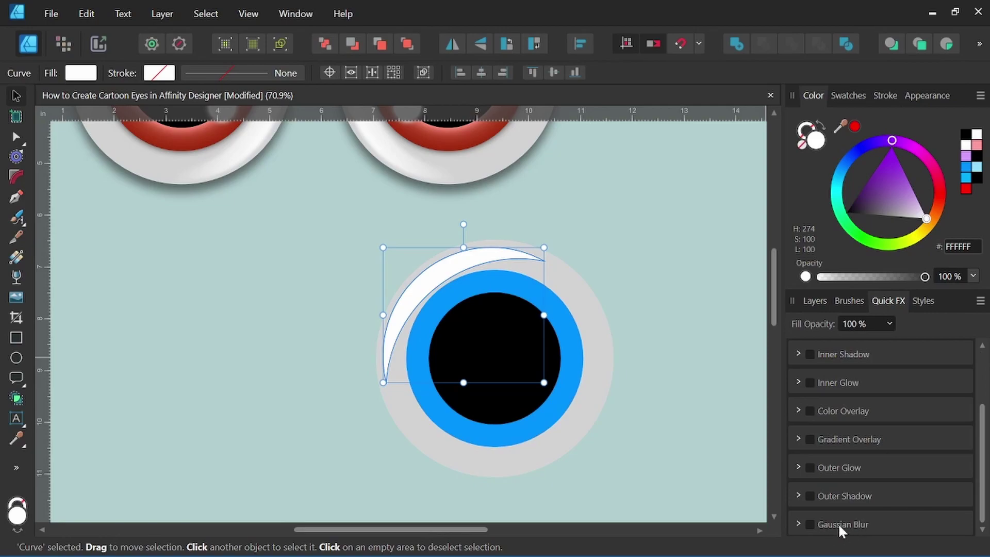
click(809, 524)
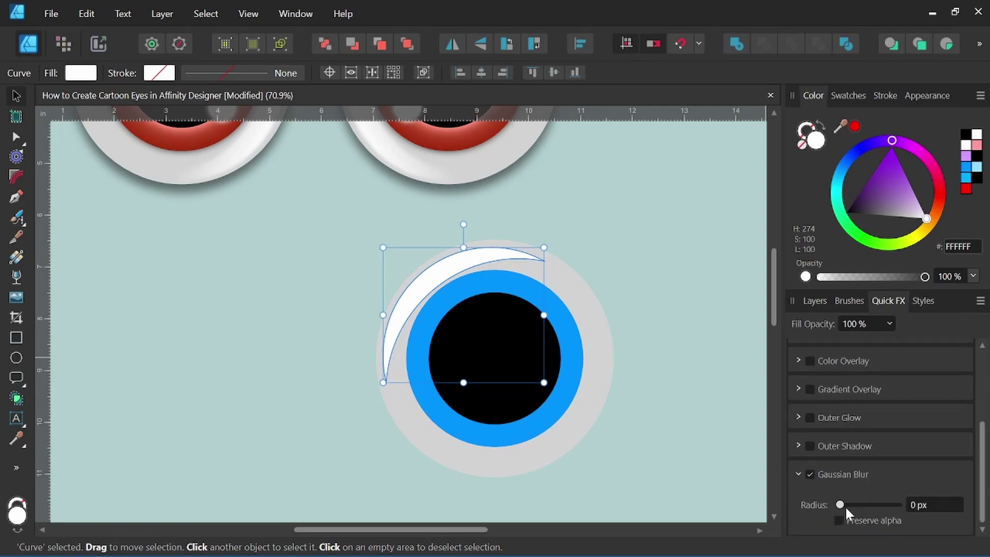
drag(841, 505, 869, 506)
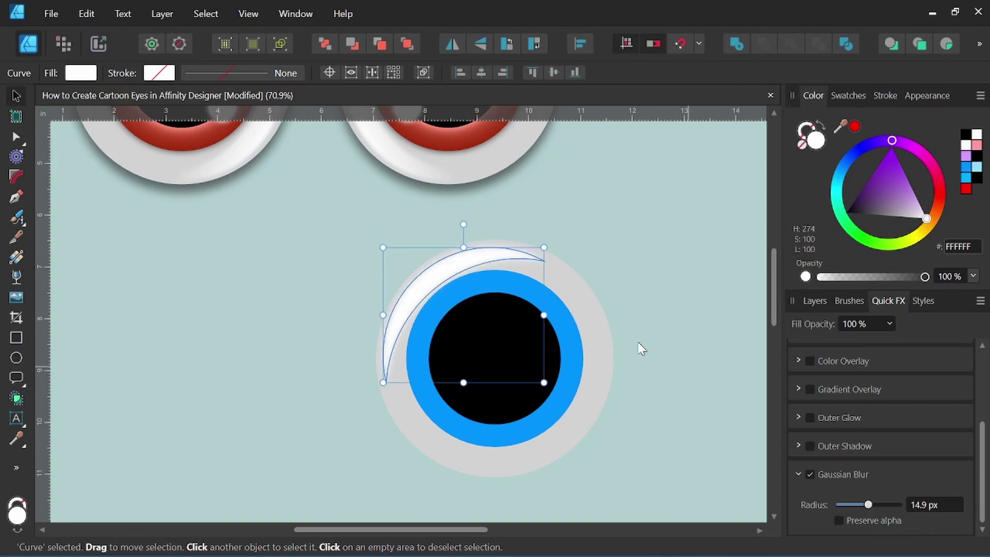
scroll(497, 290, down, 5)
scroll(526, 319, up, 5)
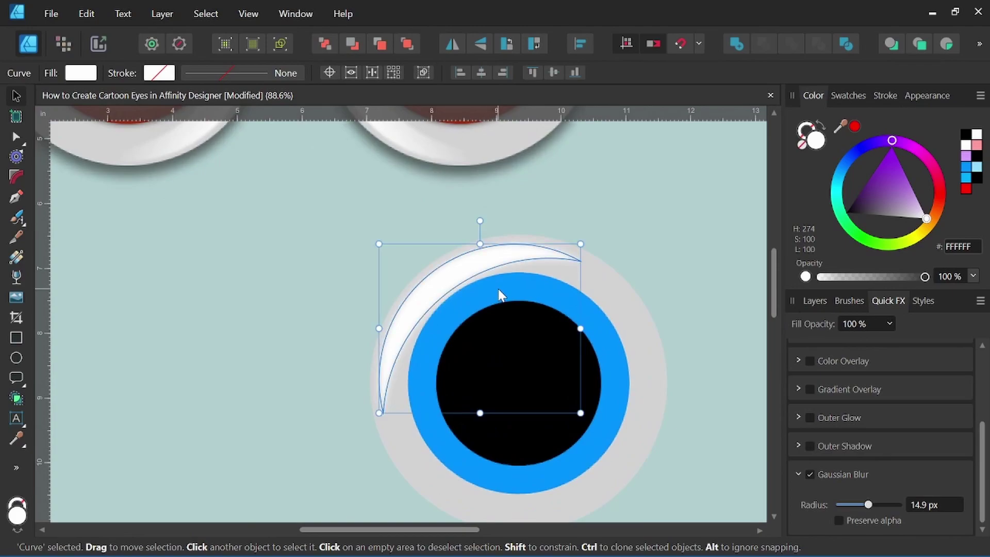
Step: Check the Outer Shadow Layer Effects dialog, close it, and return to the Layers panel
click(797, 444)
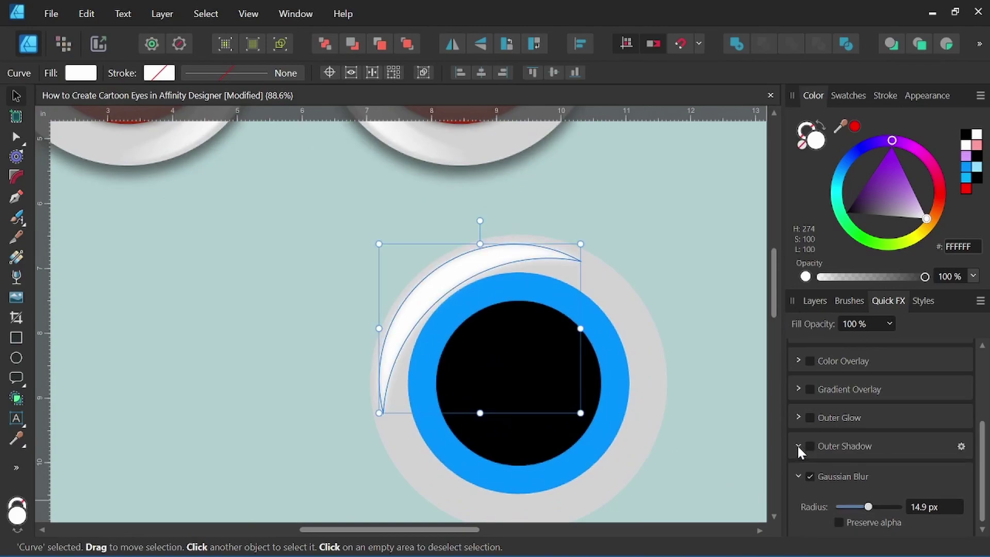
click(960, 446)
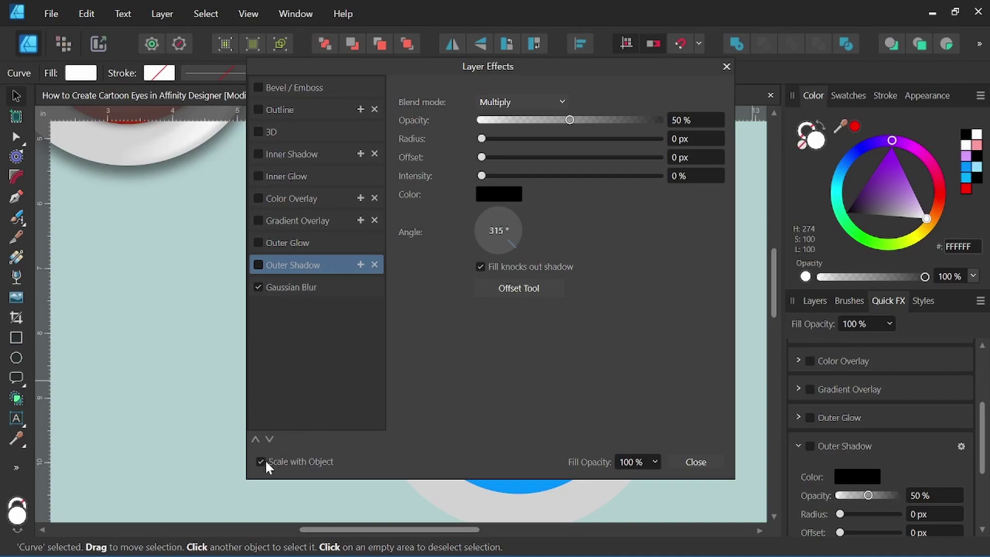
click(697, 462)
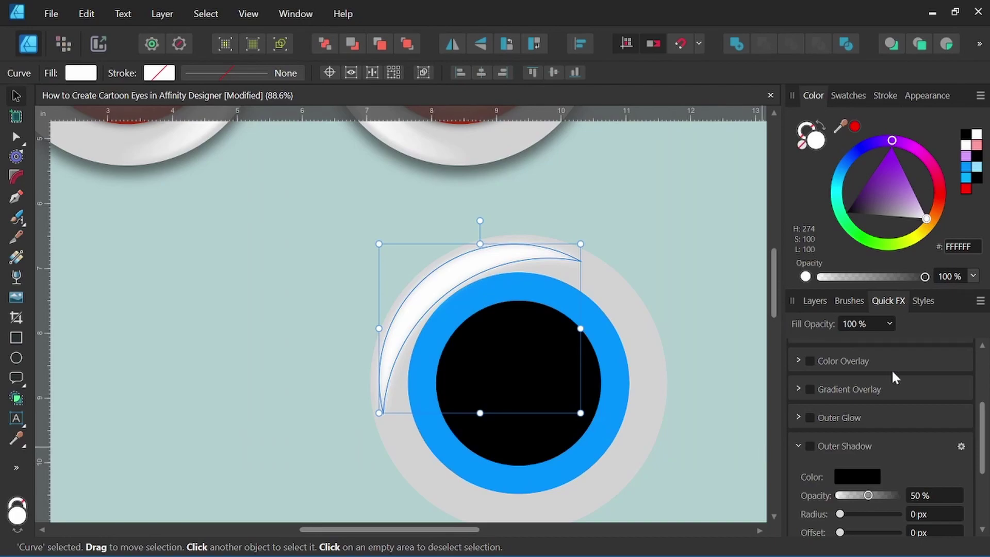
click(816, 303)
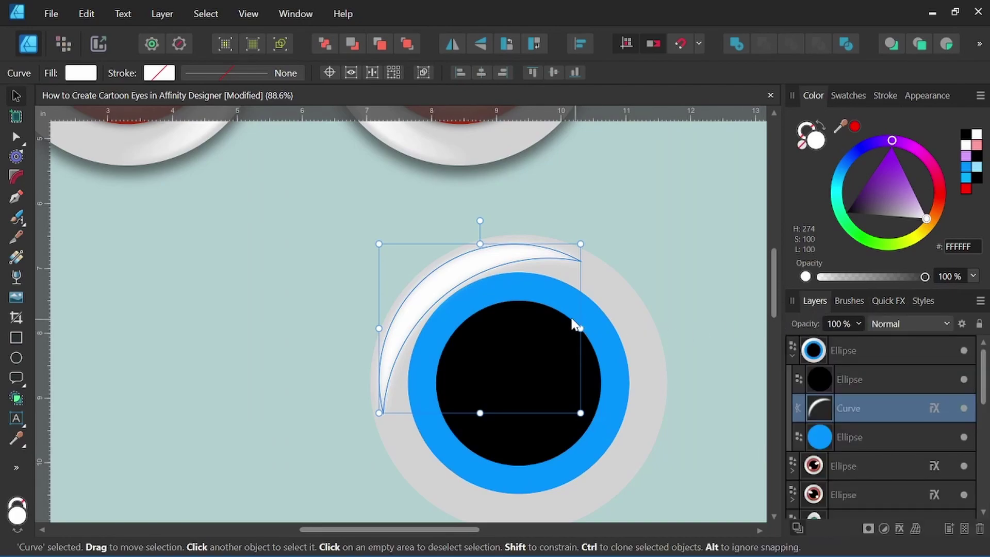
scroll(562, 312, down, 2)
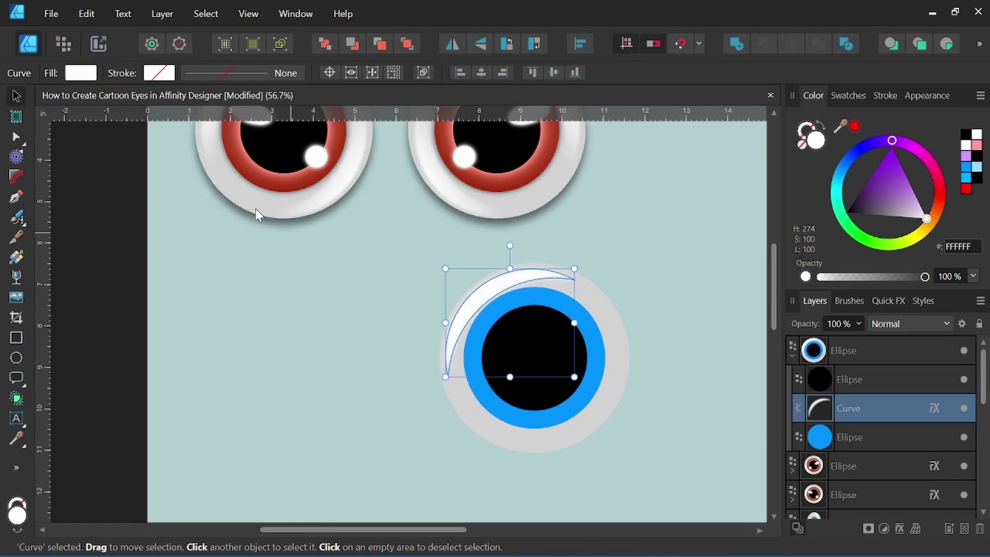
key(space)
drag(544, 332, 471, 324)
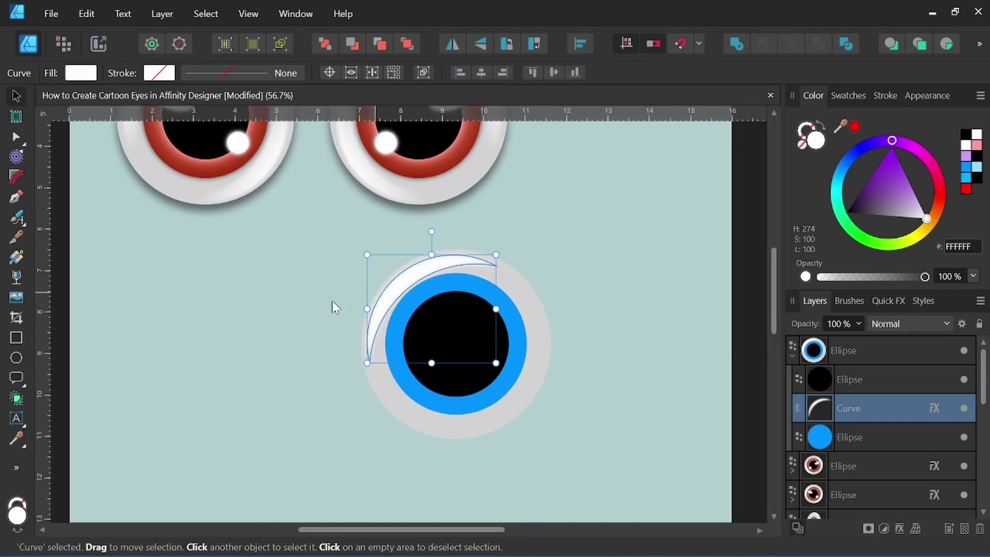
Step: Fade the crescent with a linear transparency gradient, adjusting its start and end handles
click(16, 276)
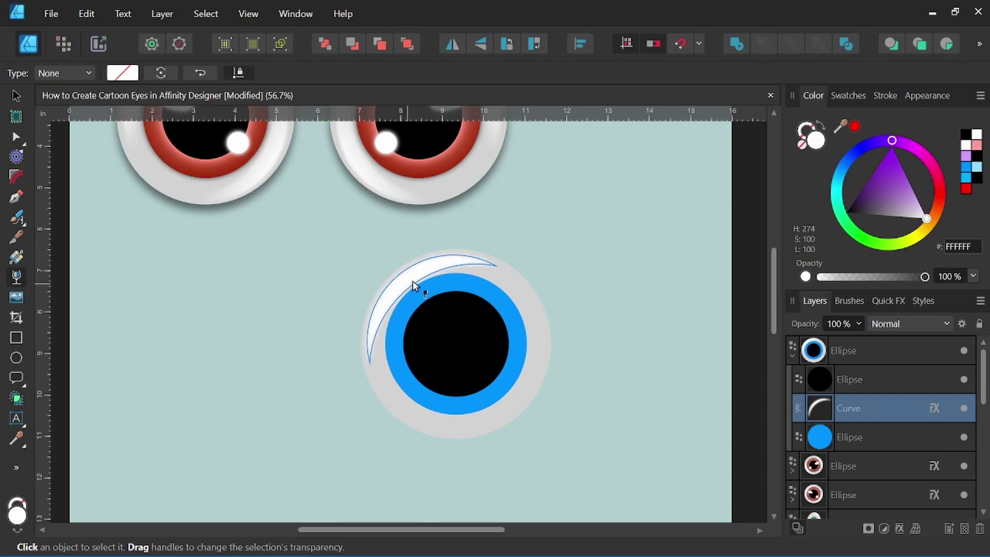
drag(387, 245, 433, 311)
scroll(423, 288, up, 5)
drag(344, 239, 431, 339)
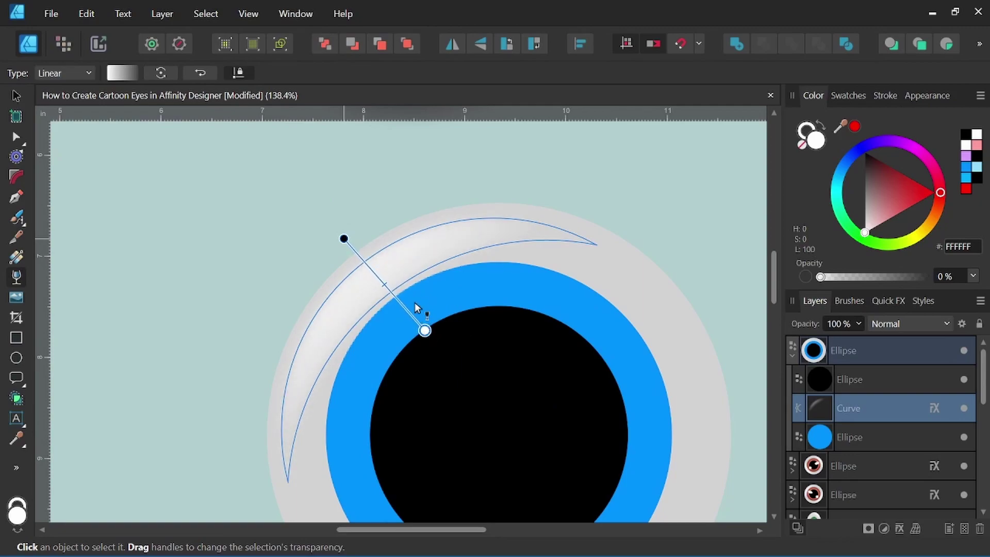
drag(415, 303, 419, 319)
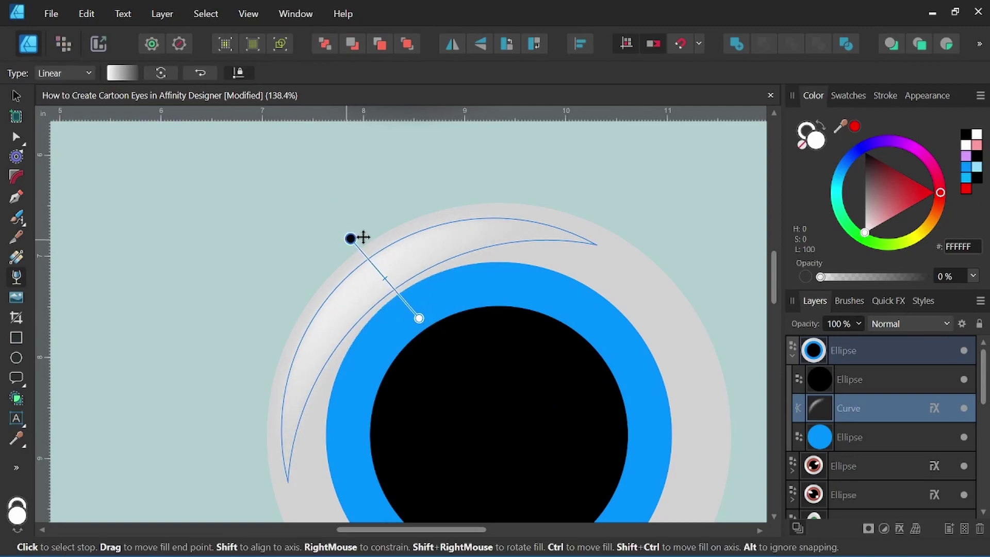
drag(347, 237, 370, 251)
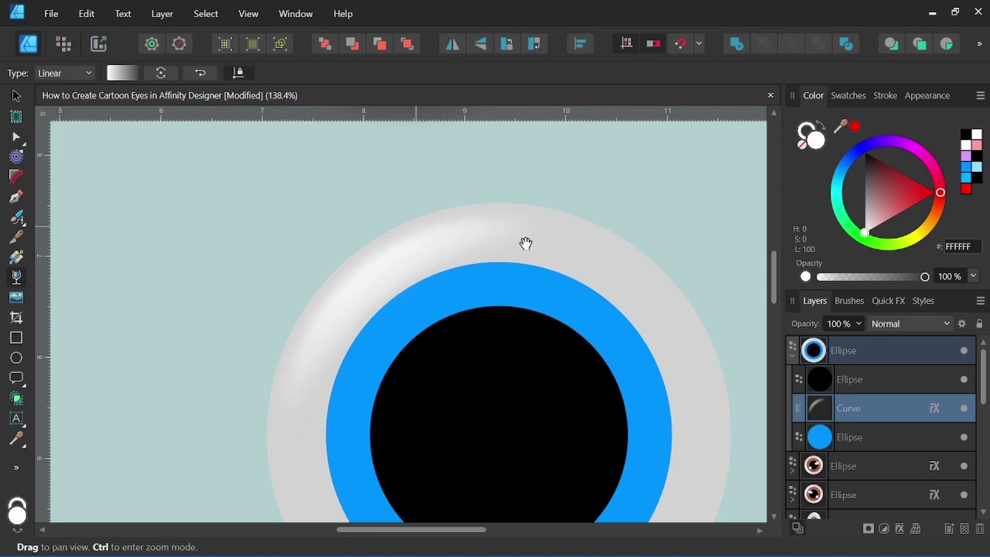
scroll(522, 236, down, 4)
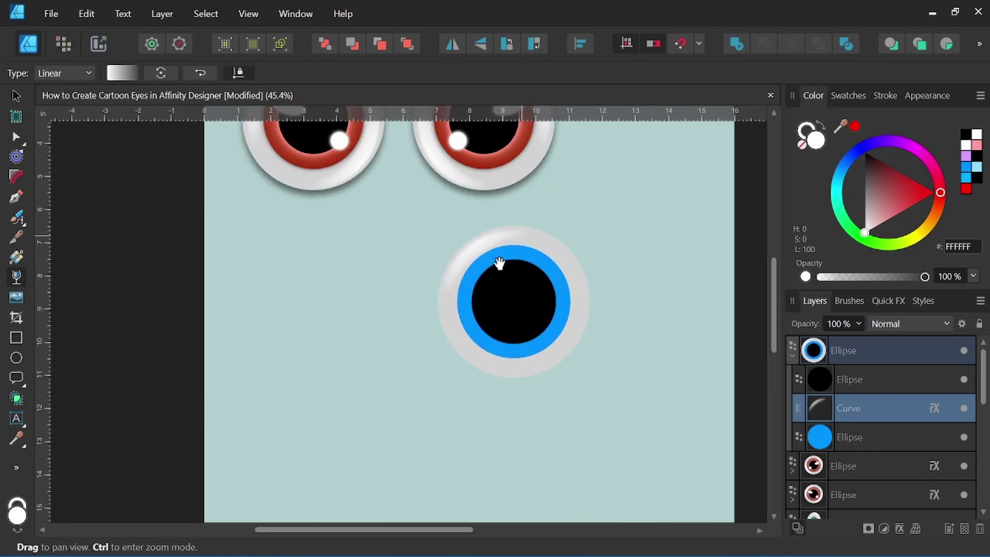
scroll(513, 248, up, 2)
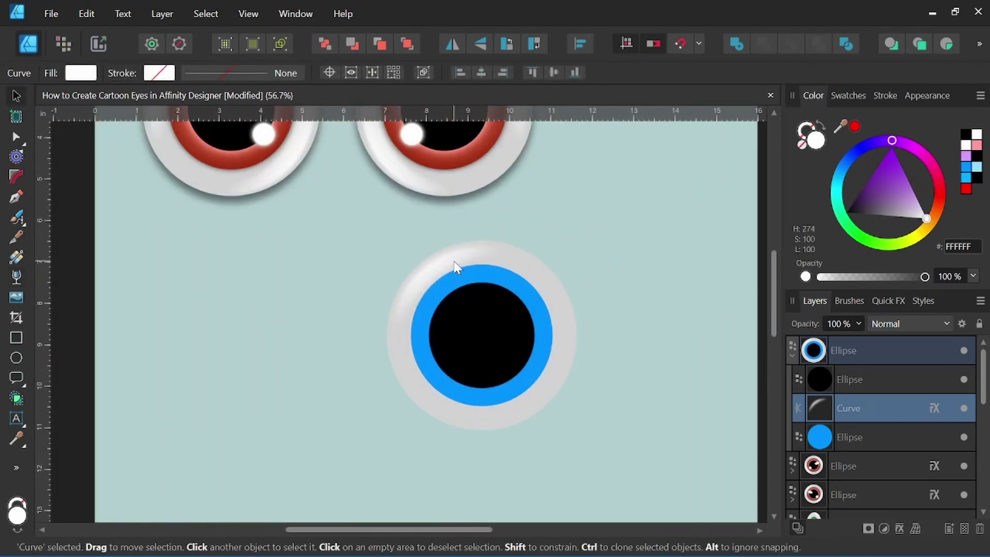
Step: Duplicate the highlight, flip it horizontally and vertically, and place it at the iris's lower-right edge
drag(455, 268, 459, 292)
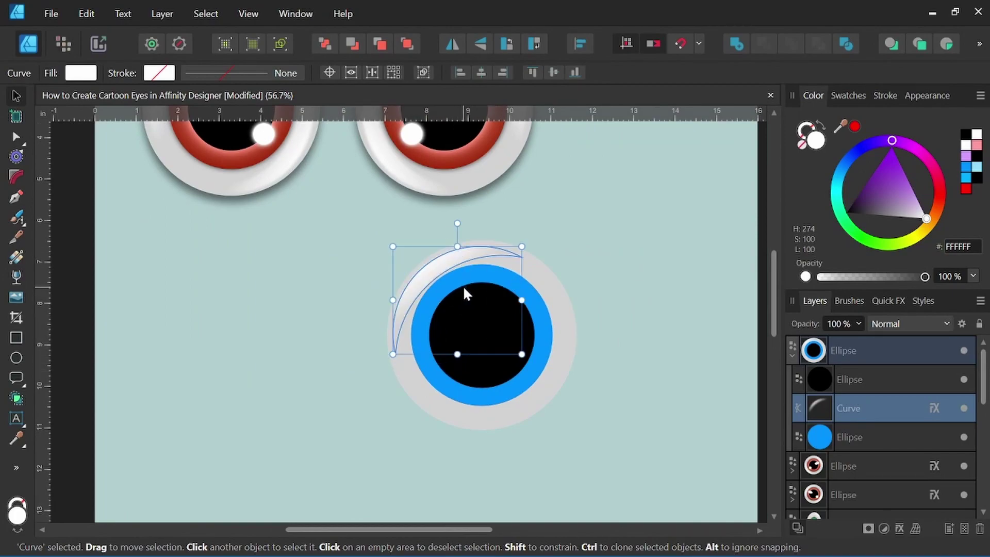
key(ctrl+z)
mouse_move(449, 268)
mouse_down()
mouse_move(471, 291)
mouse_move(472, 308)
mouse_move(460, 296)
mouse_move(478, 281)
mouse_up()
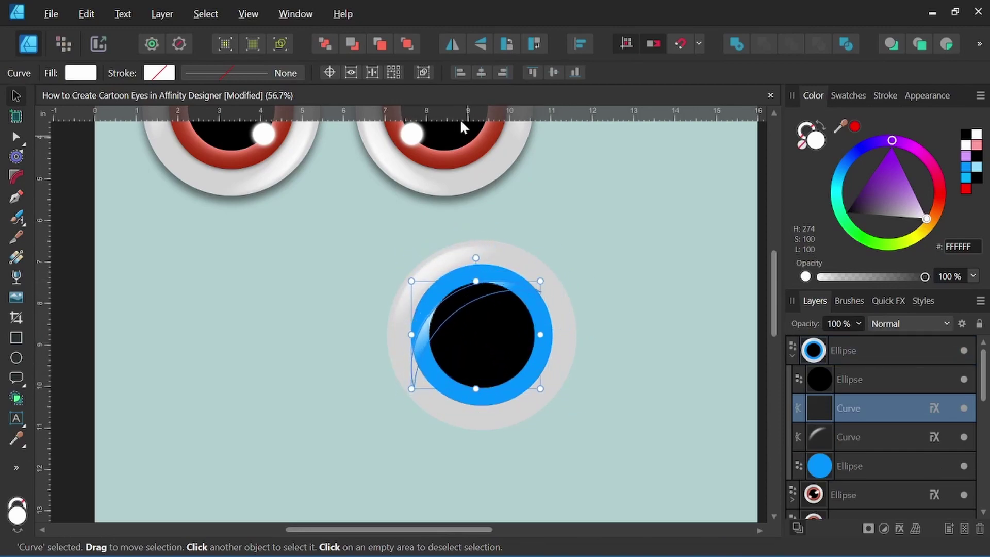
click(451, 45)
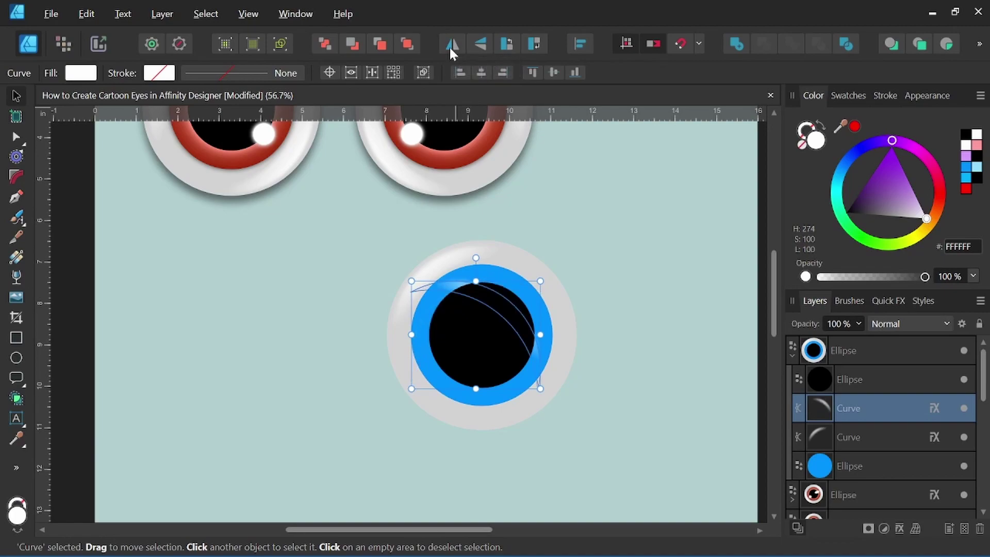
click(483, 43)
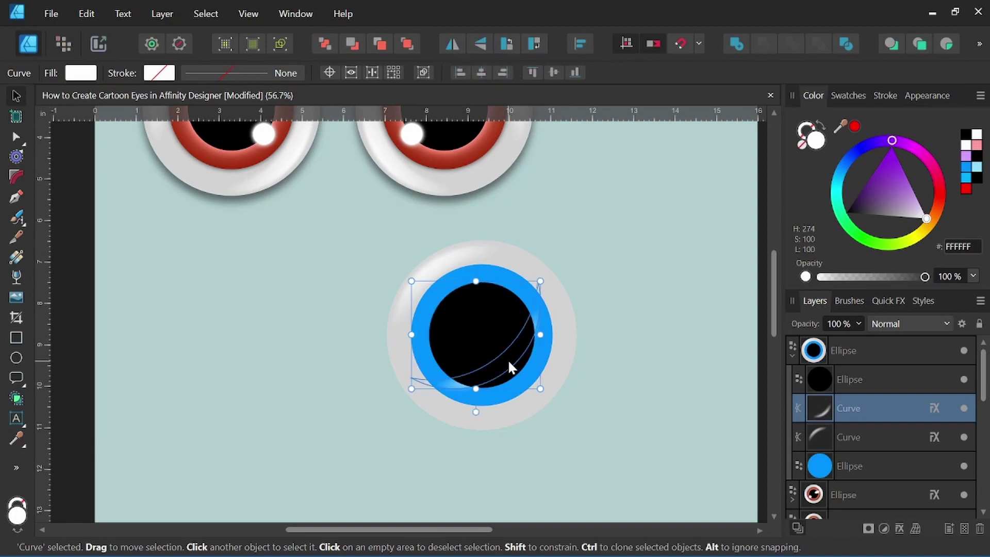
drag(508, 359, 543, 403)
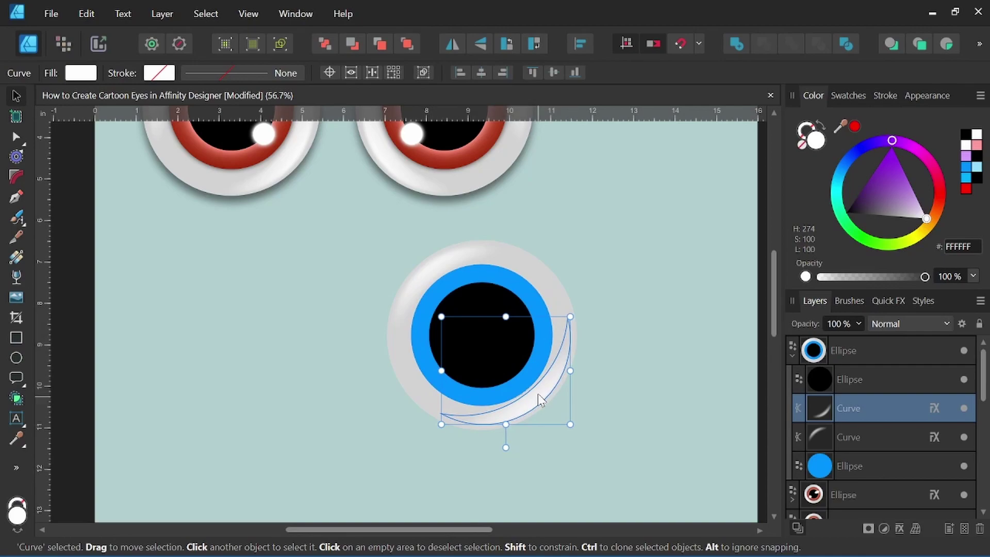
Step: Select the blue iris ring while viewing the eyes
key(space)
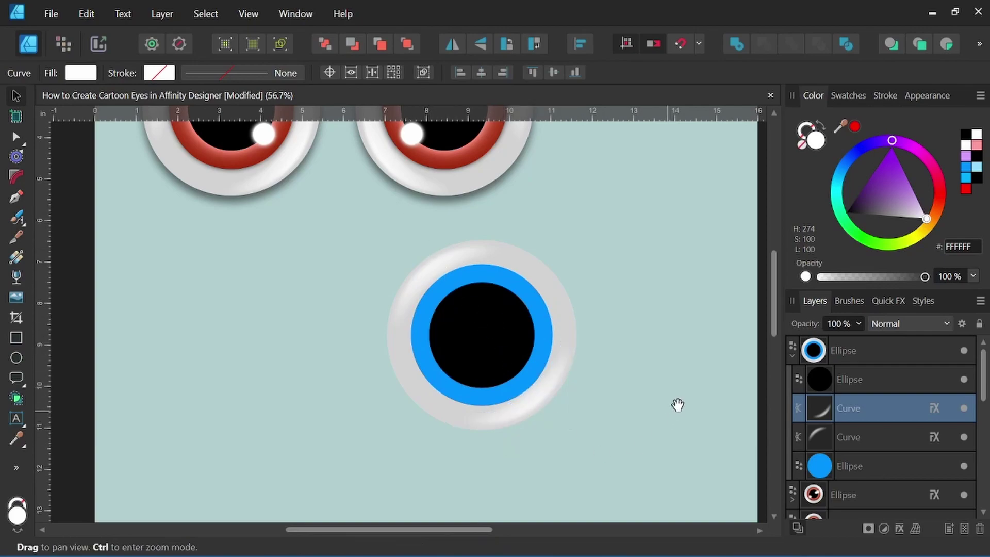
drag(657, 392, 574, 409)
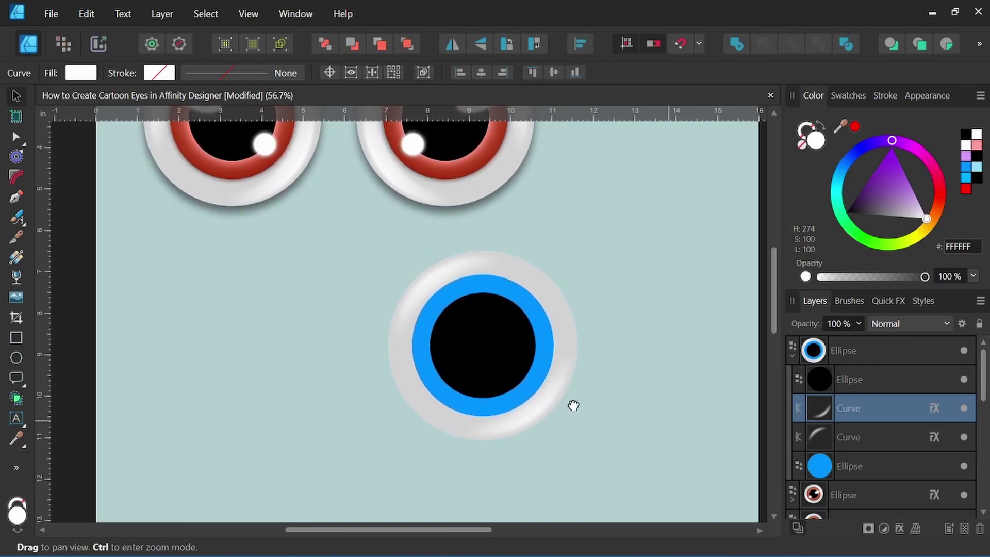
drag(595, 307, 562, 336)
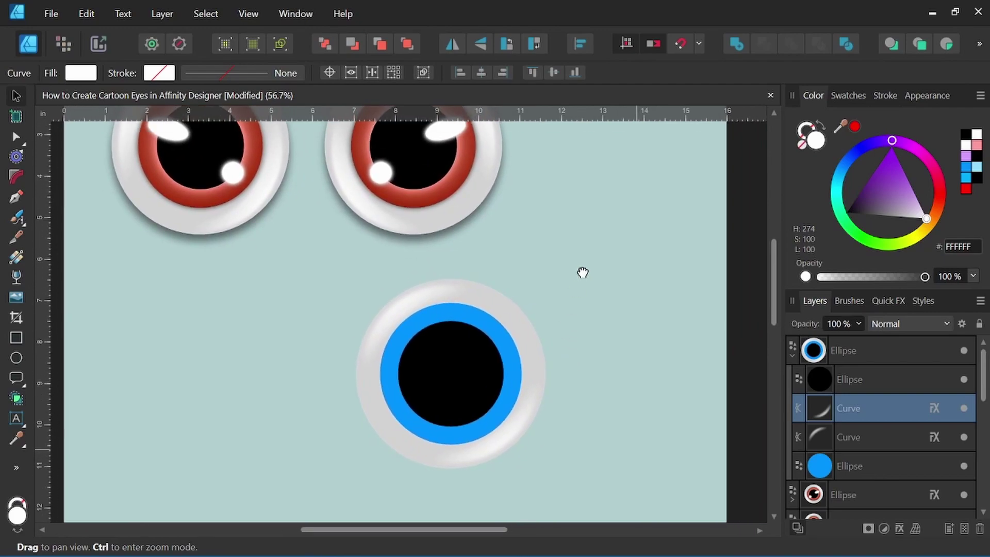
drag(581, 272, 490, 302)
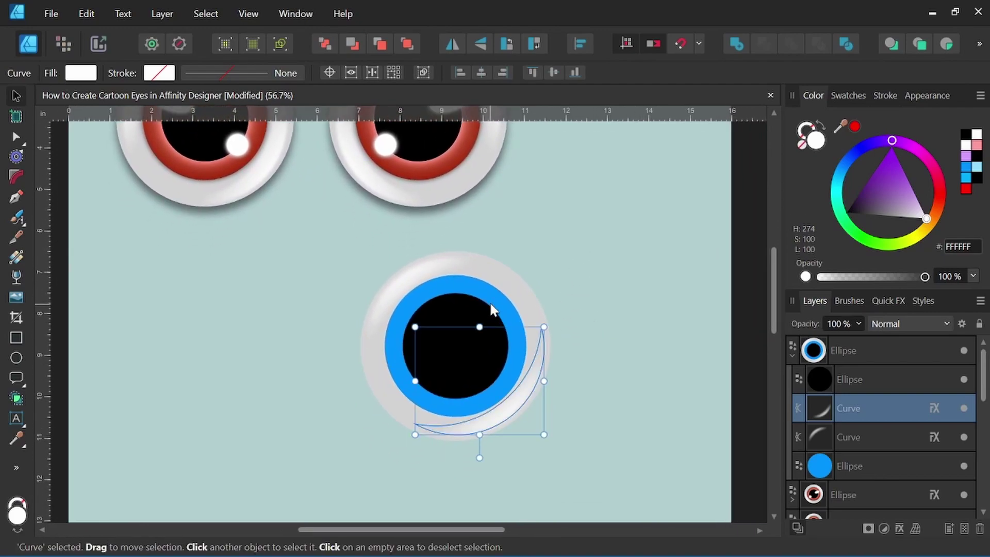
click(488, 290)
key(space)
drag(504, 206, 490, 234)
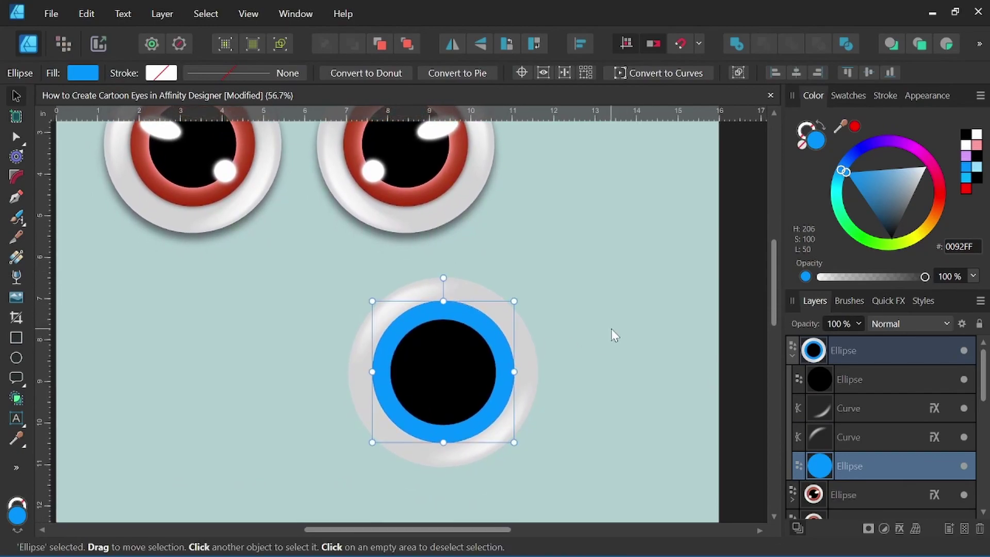
Step: Give the blue iris ring an Outer Shadow at 79% opacity with a 38.6 px radius
click(891, 301)
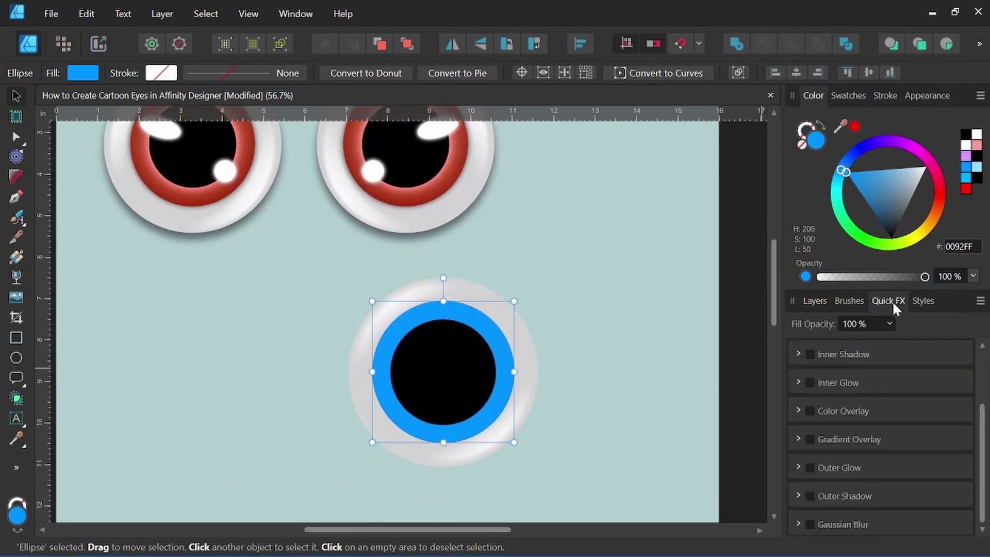
click(810, 496)
scroll(887, 475, down, 3)
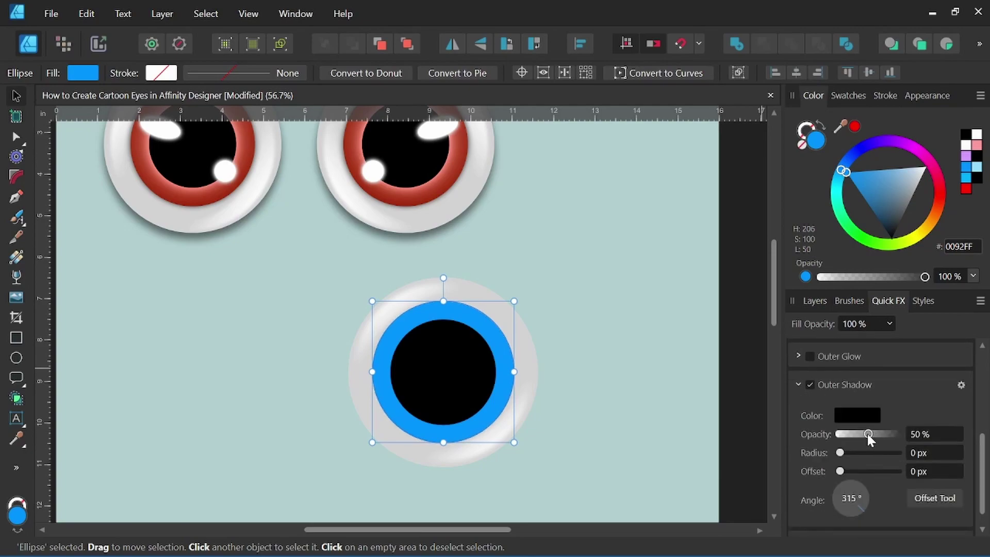
drag(867, 433, 884, 435)
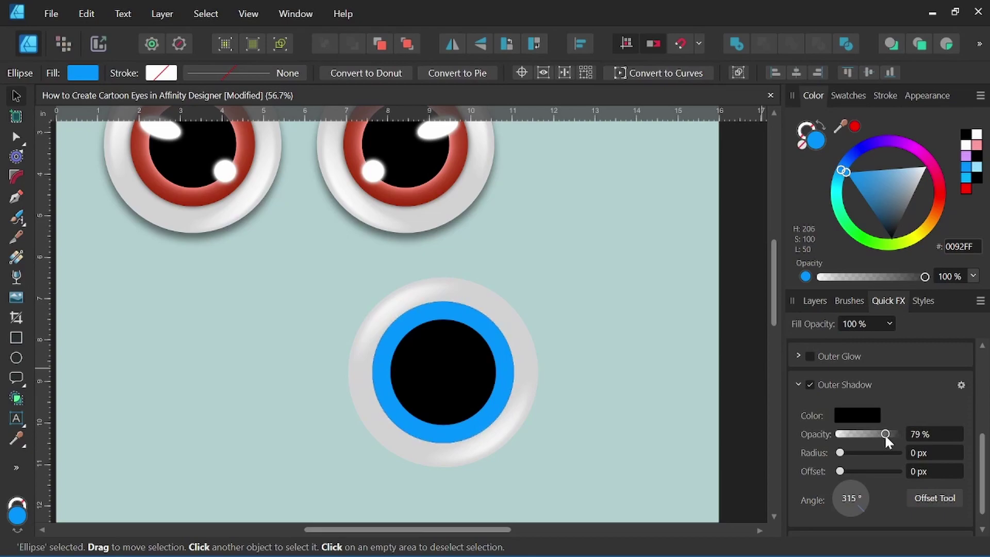
scroll(423, 371, up, 3)
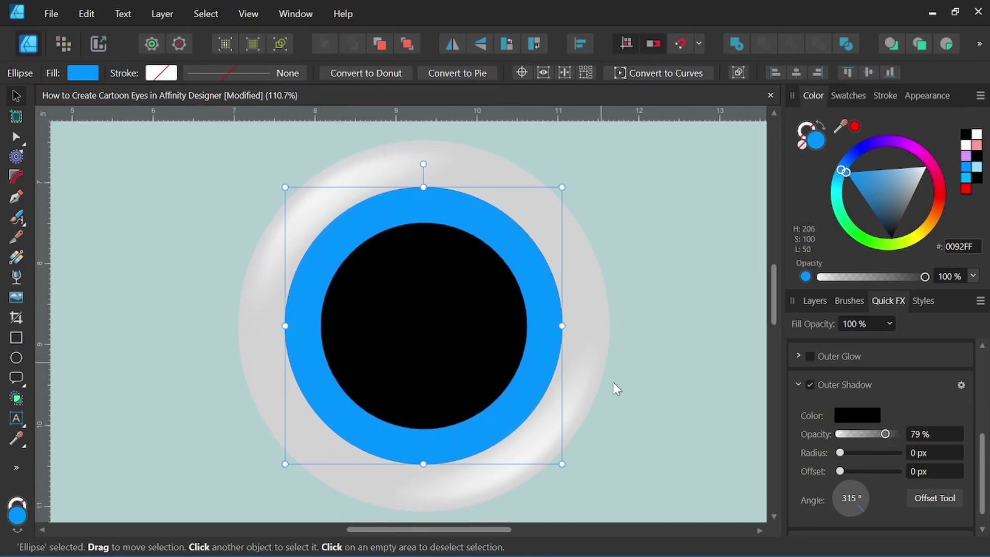
drag(841, 457, 884, 457)
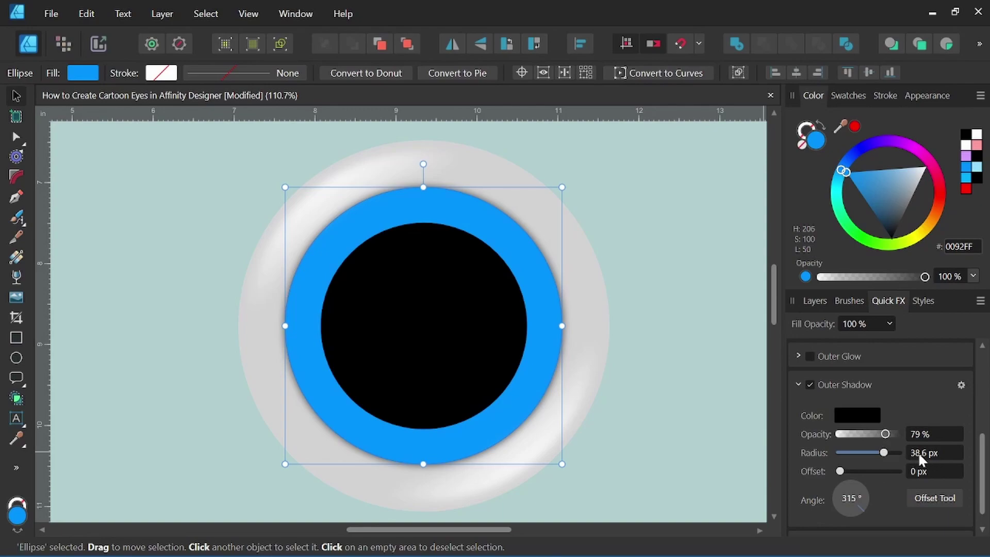
key(space)
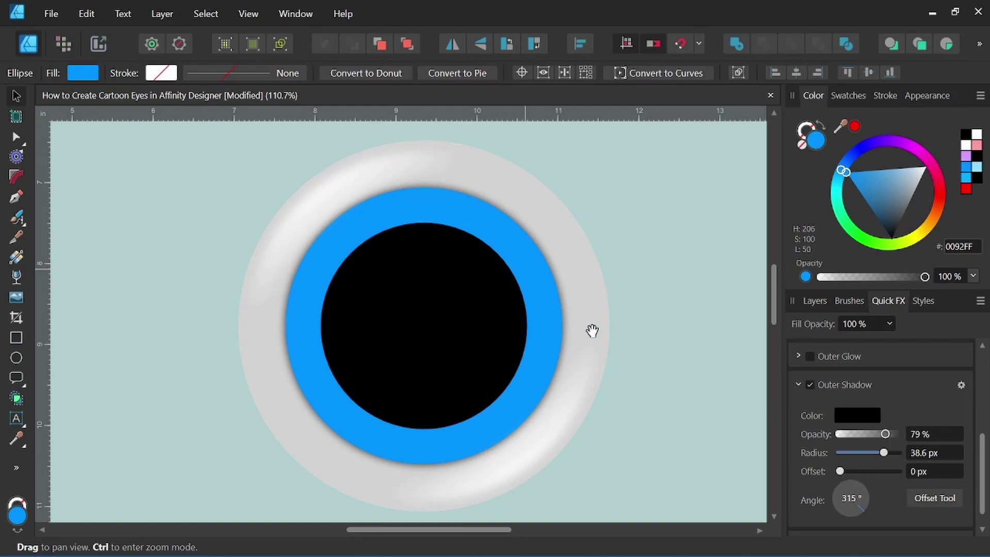
click(961, 385)
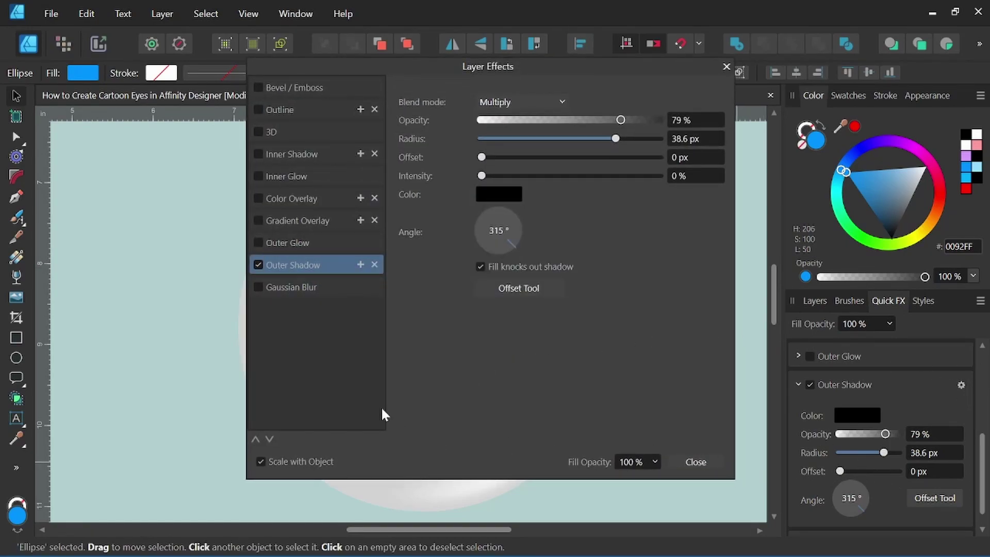
click(692, 459)
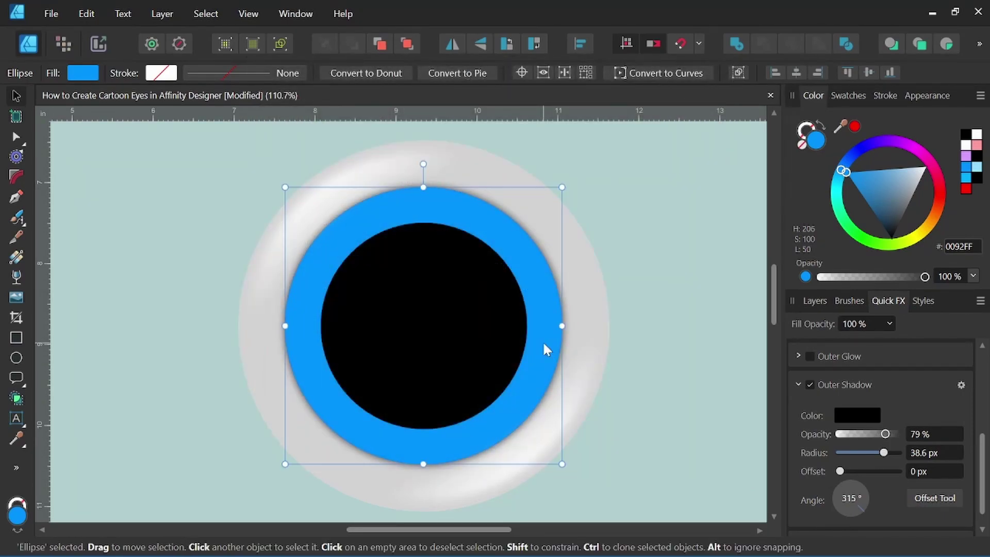
Step: Give the iris ring a gradient fill that starts at light blue 79C4FC
click(16, 257)
drag(421, 314, 509, 241)
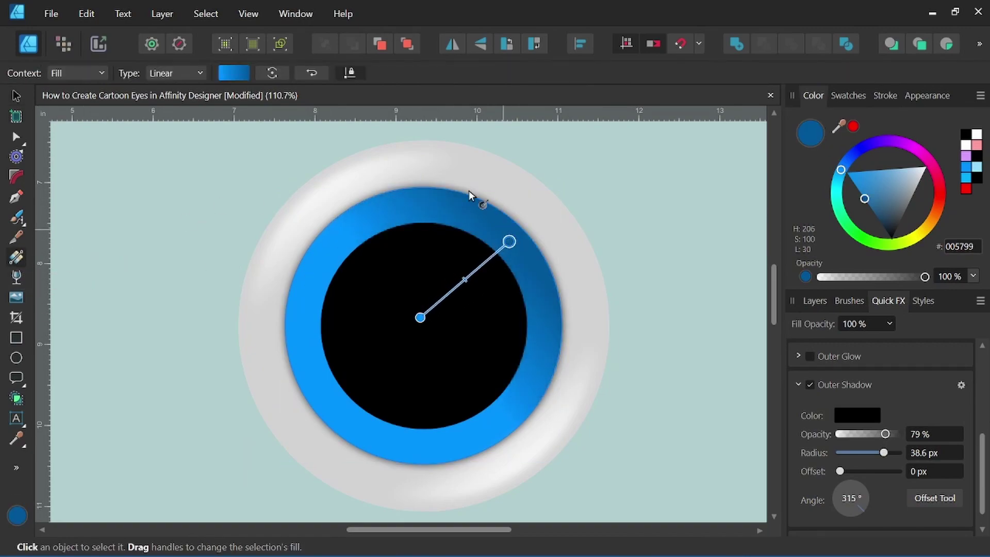
click(232, 73)
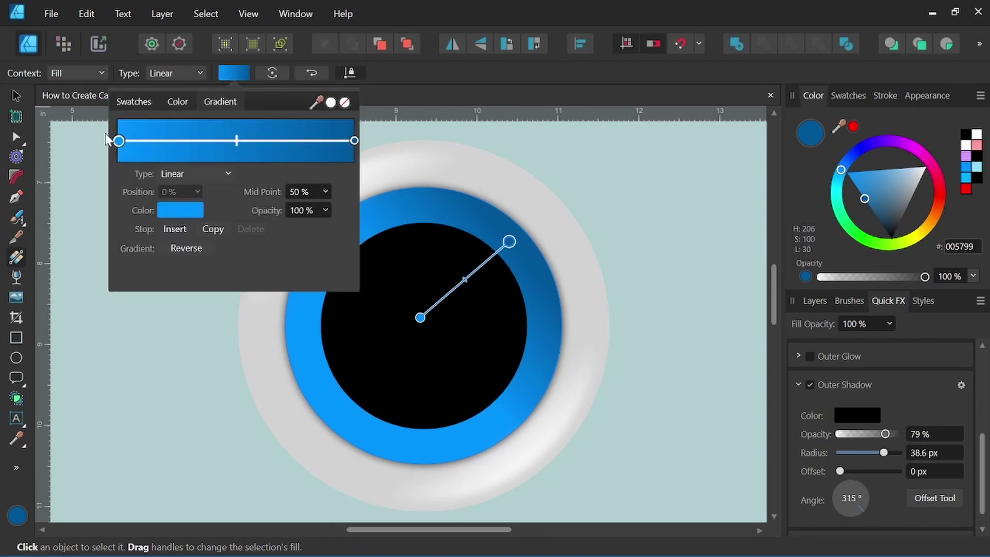
click(180, 210)
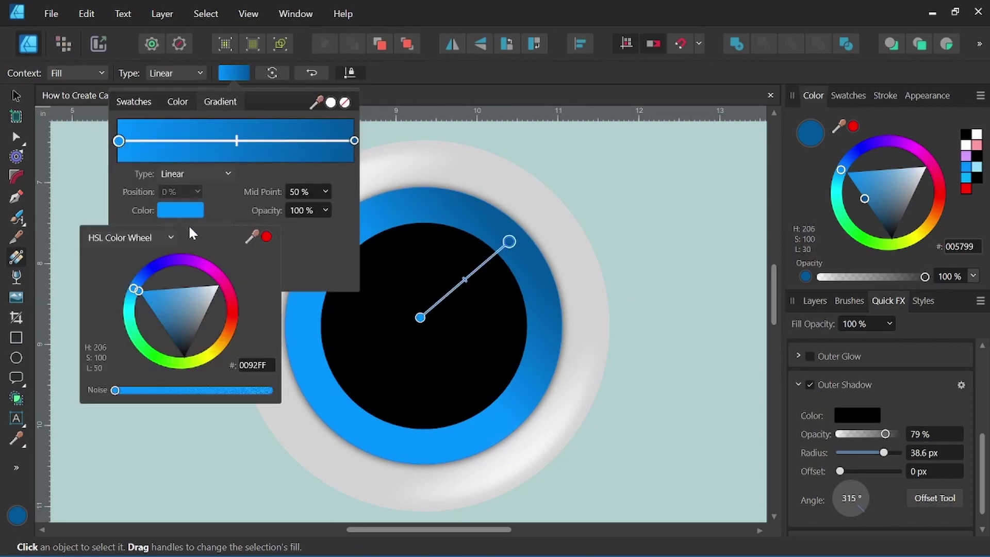
click(178, 289)
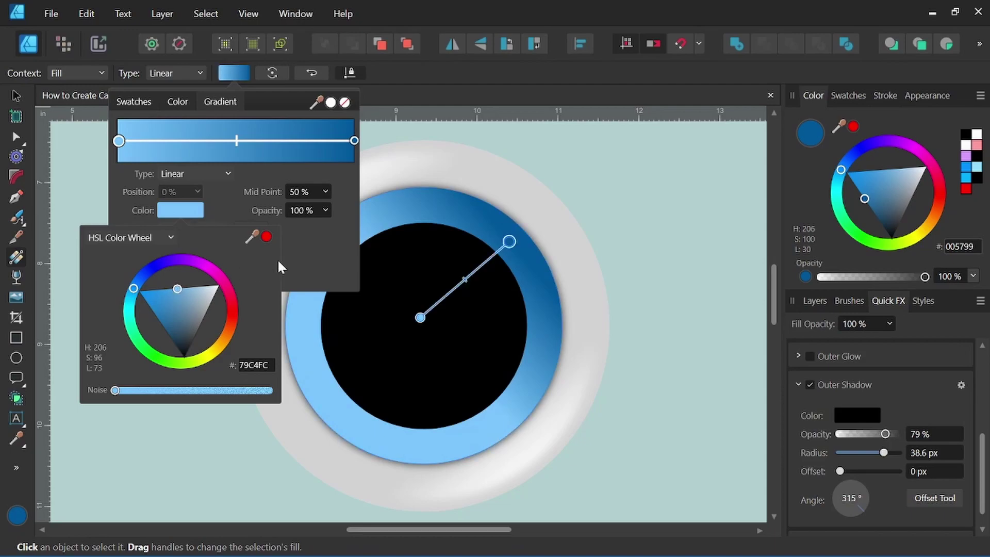
Step: Make the ring's gradient radial, running from the pupil centre out to the ring's edge
click(200, 175)
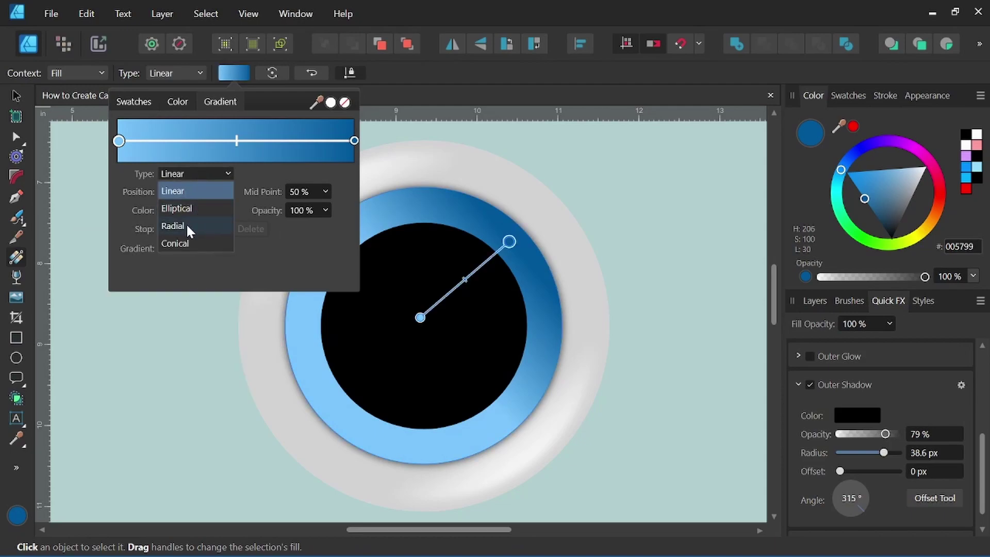
click(187, 226)
scroll(485, 160, down, 2)
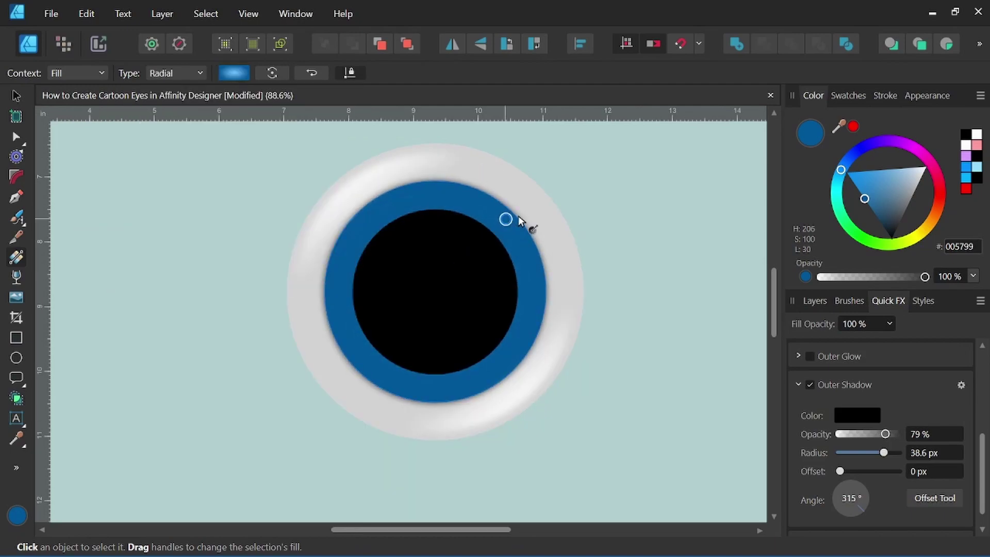
drag(518, 219, 559, 206)
mouse_move(422, 285)
mouse_down()
mouse_move(602, 205)
mouse_move(530, 221)
mouse_up()
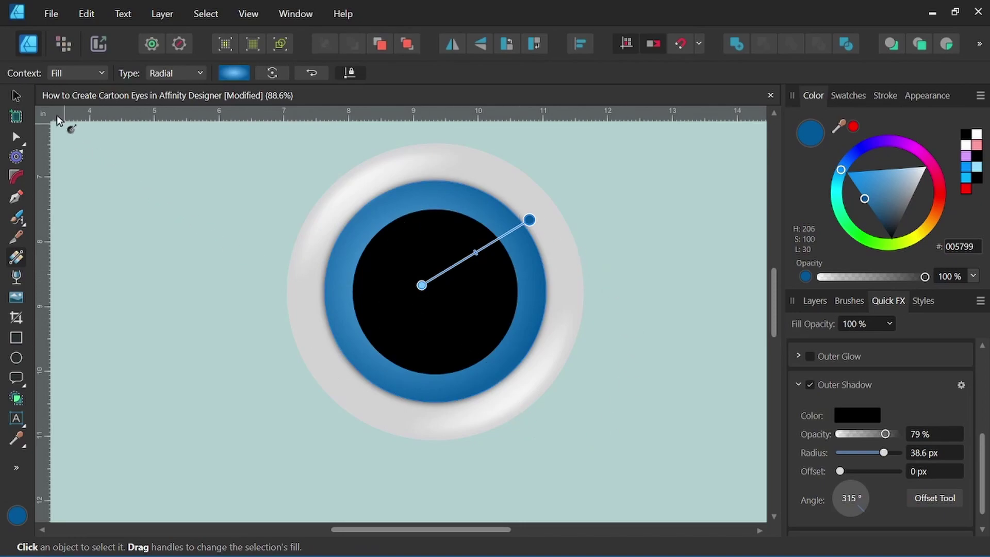
click(16, 95)
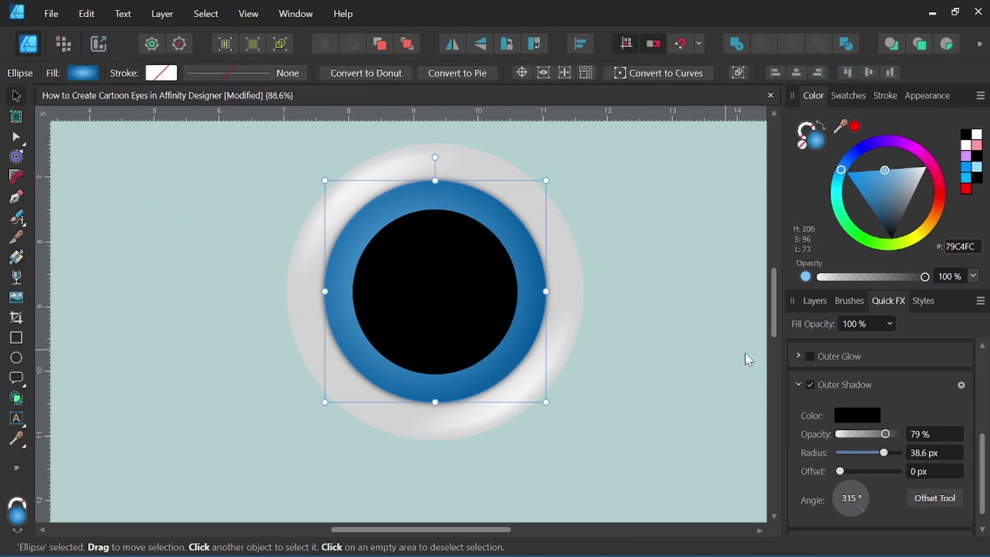
Step: Select the black pupil in Layers and turn on an Outer Glow in Quick FX
click(815, 302)
click(880, 384)
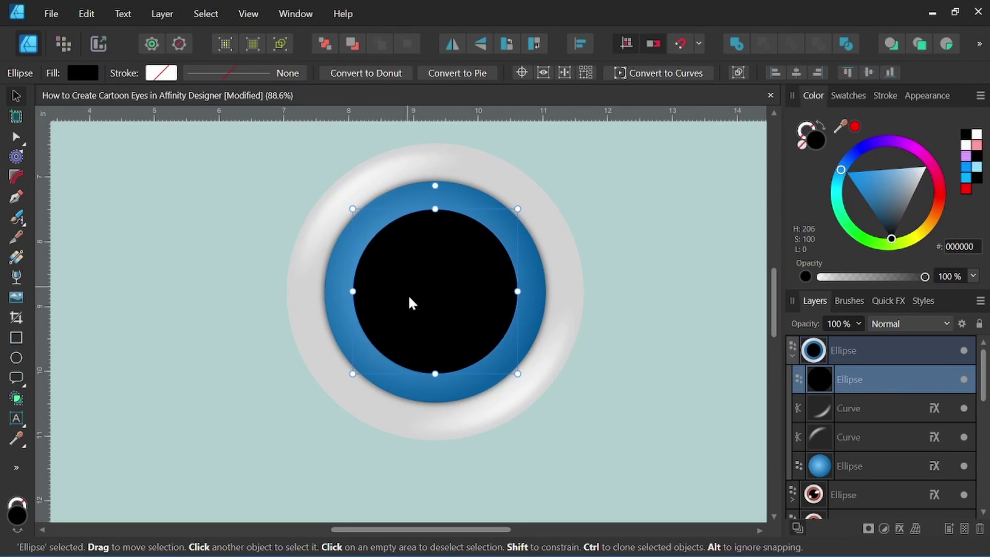
click(902, 304)
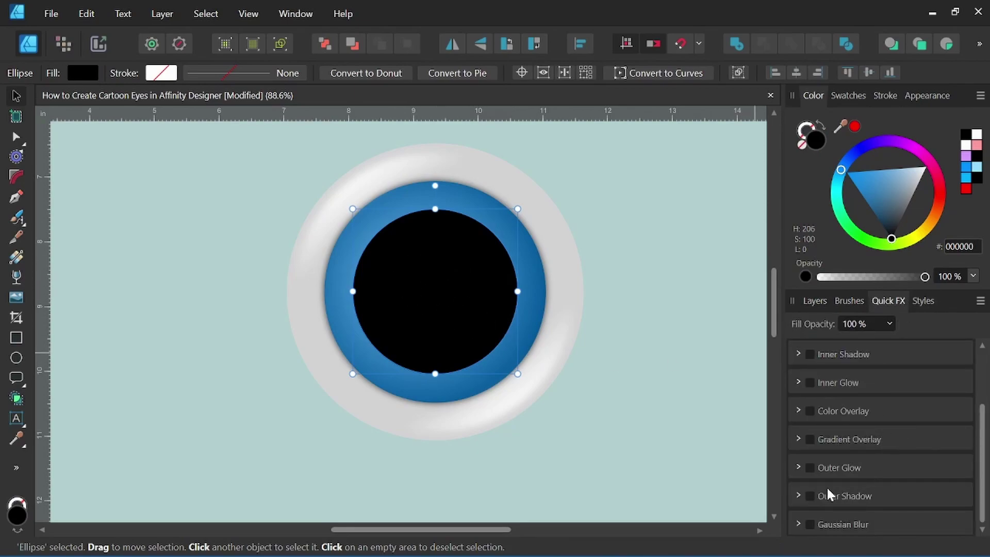
click(798, 467)
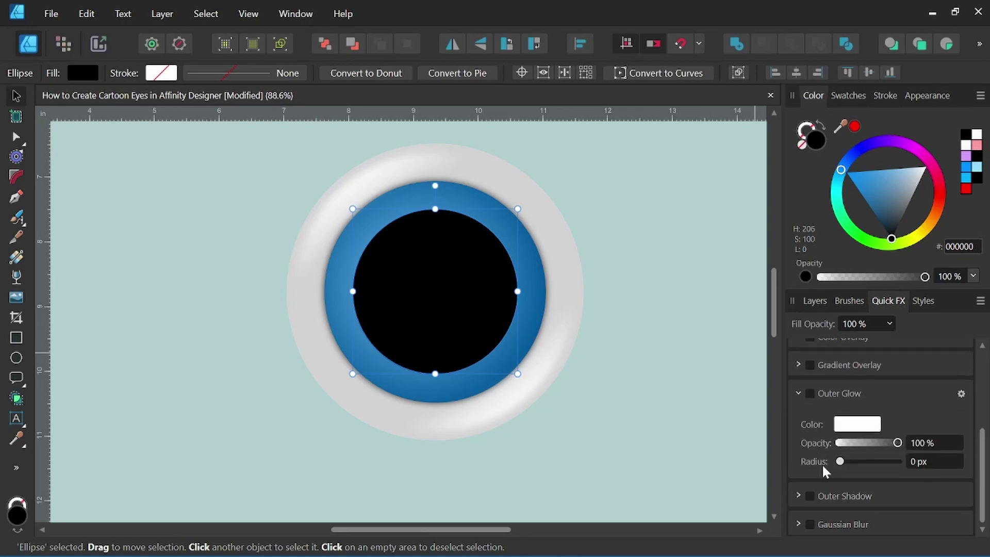
click(809, 393)
scroll(429, 293, up, 1)
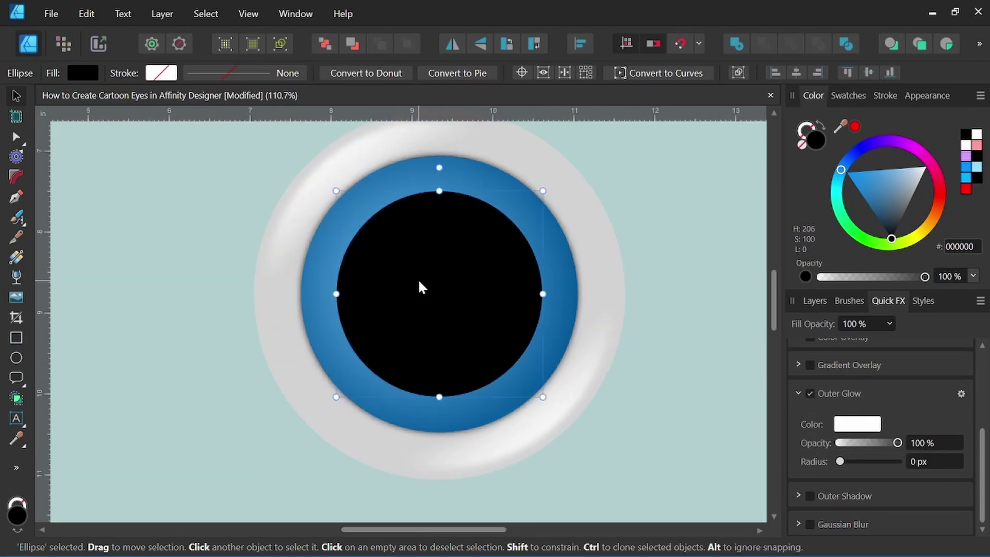
Step: Set the pupil's outer glow to a 100 px radius in light blue 6DA3FF
drag(840, 462, 916, 461)
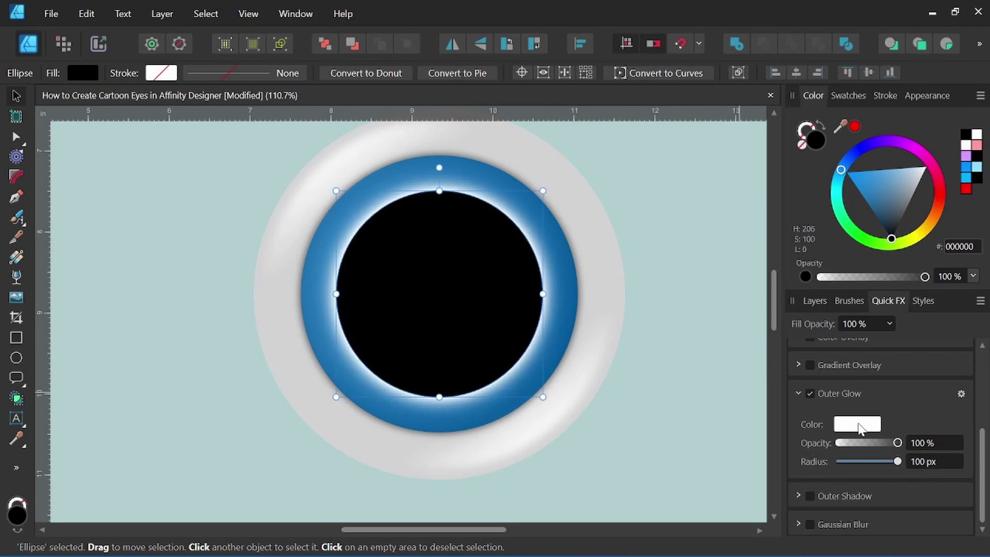
click(859, 426)
mouse_move(821, 295)
mouse_down()
mouse_move(812, 309)
mouse_move(852, 297)
mouse_move(809, 298)
mouse_move(816, 283)
mouse_up()
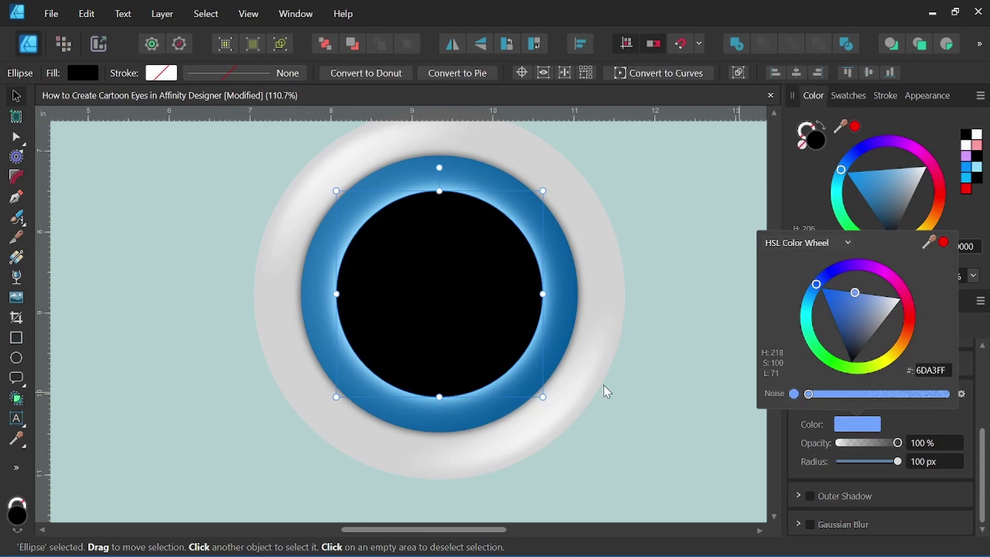
scroll(593, 296, down, 5)
scroll(531, 289, up, 5)
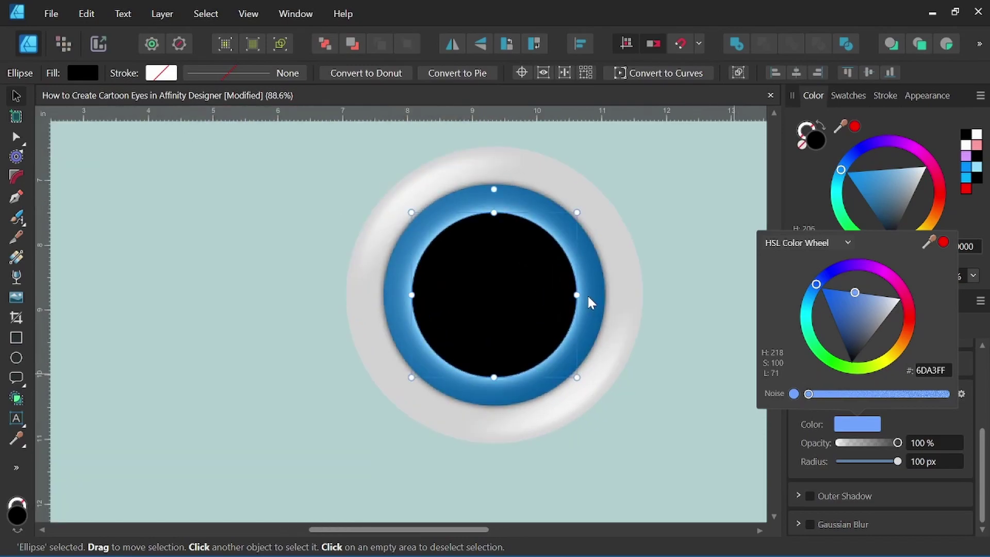
scroll(587, 294, down, 1)
scroll(655, 222, down, 2)
click(510, 317)
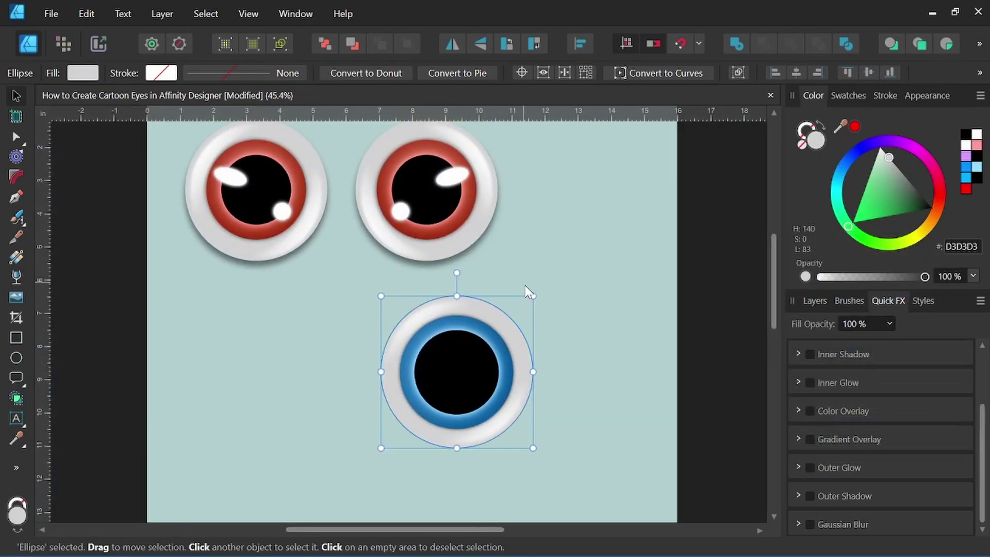
drag(527, 305, 529, 308)
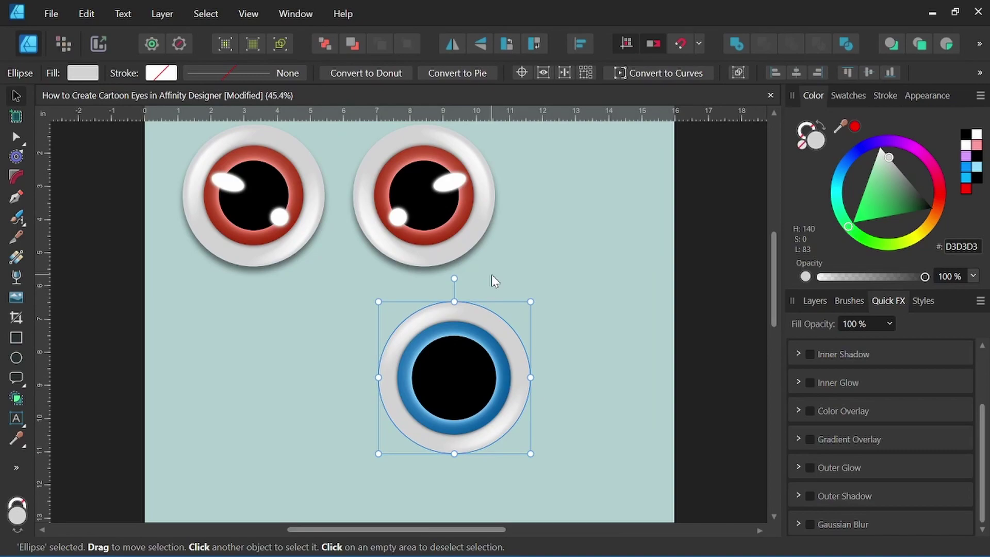
scroll(491, 274, up, 1)
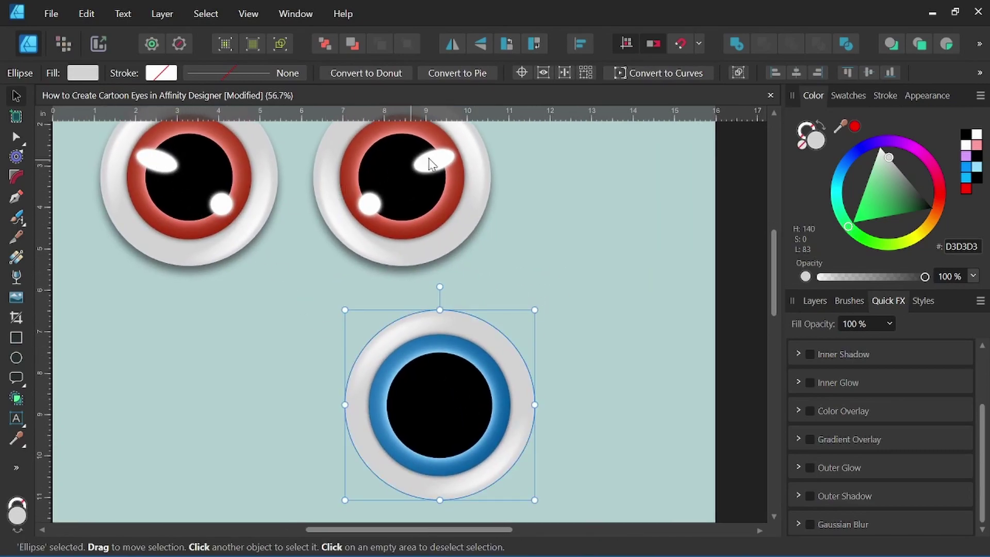
drag(559, 462, 557, 417)
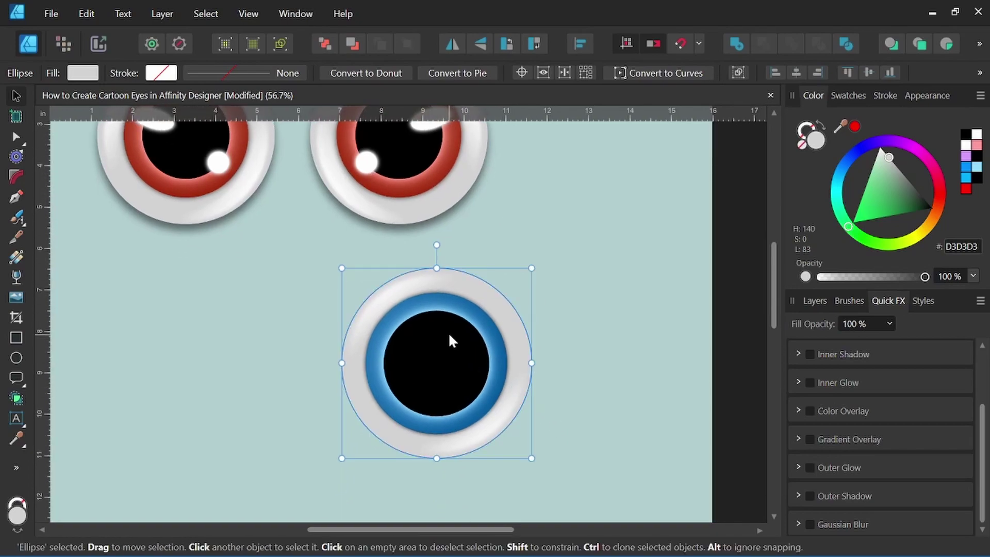
scroll(448, 333, up, 1)
click(16, 358)
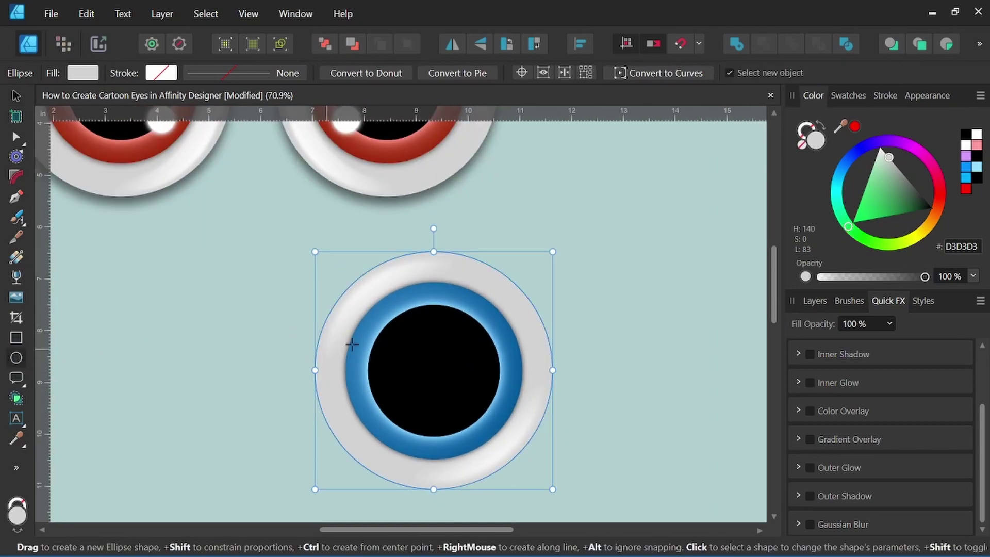
scroll(378, 336, up, 1)
scroll(392, 278, down, 2)
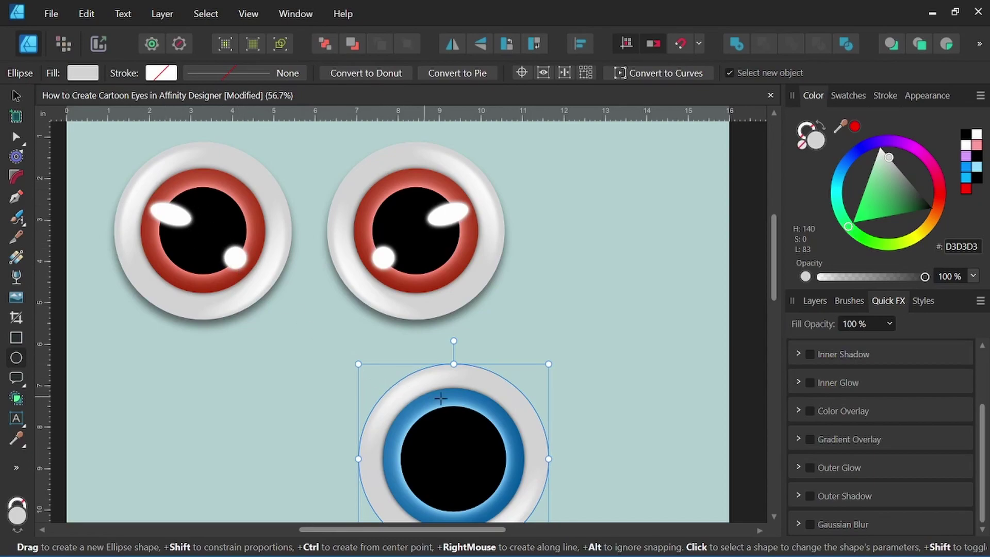
drag(452, 430, 418, 364)
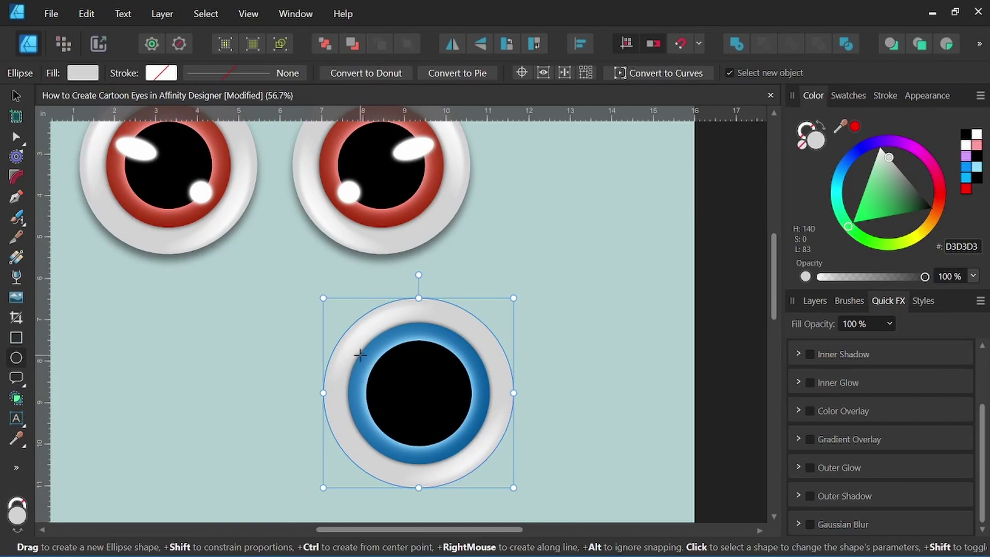
Step: Draw a white highlight circle on the pupil's upper left
drag(369, 355, 405, 390)
click(968, 143)
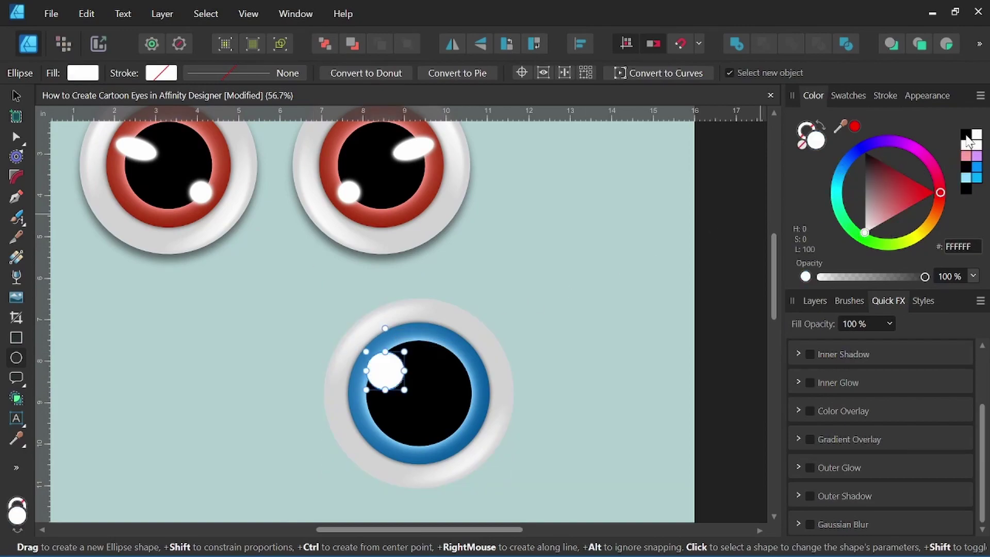
key(v)
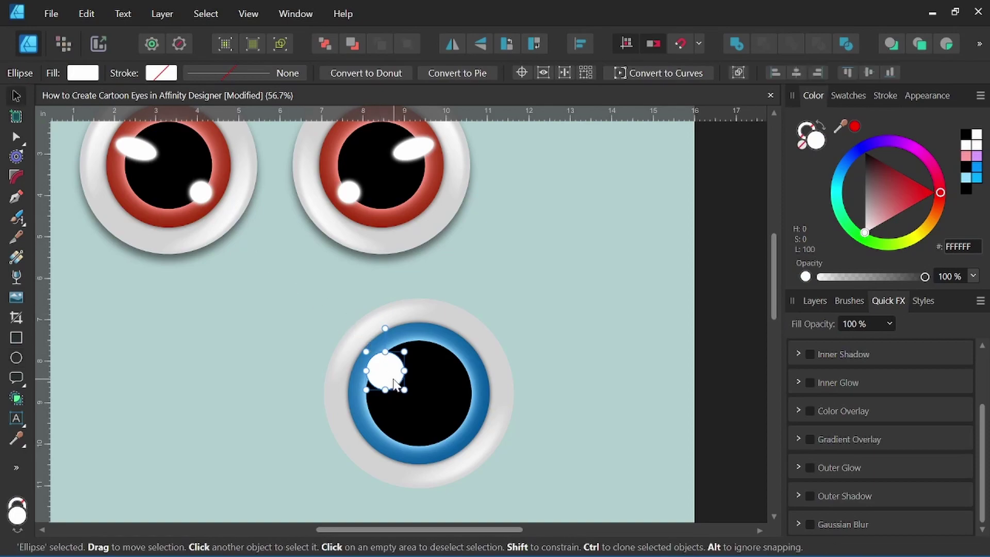
drag(393, 380, 387, 367)
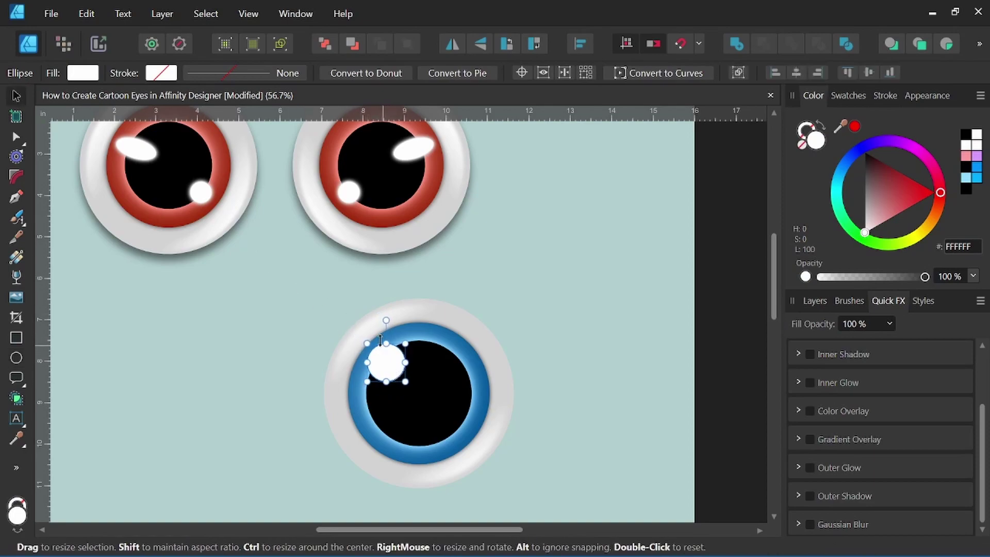
scroll(414, 356, down, 3)
scroll(415, 356, up, 4)
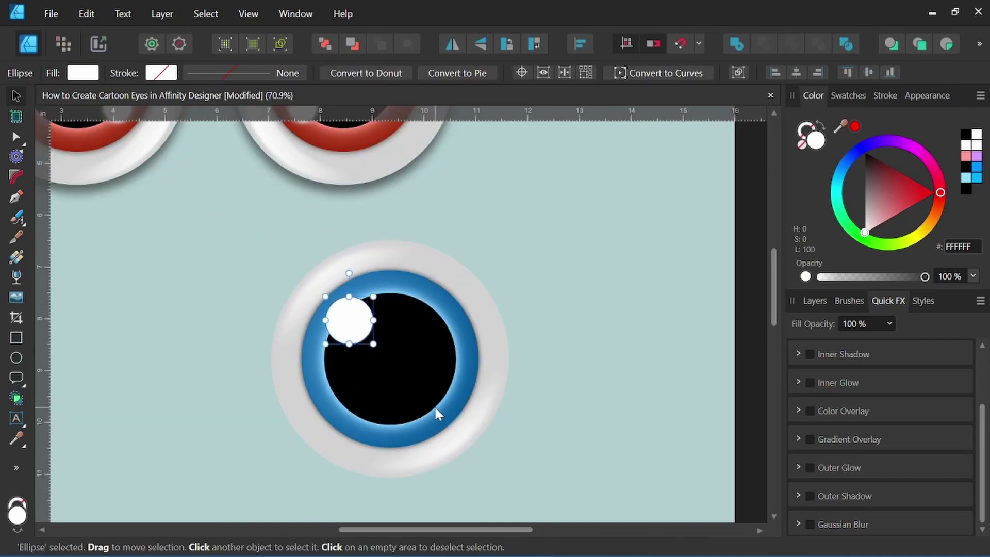
scroll(401, 360, up, 2)
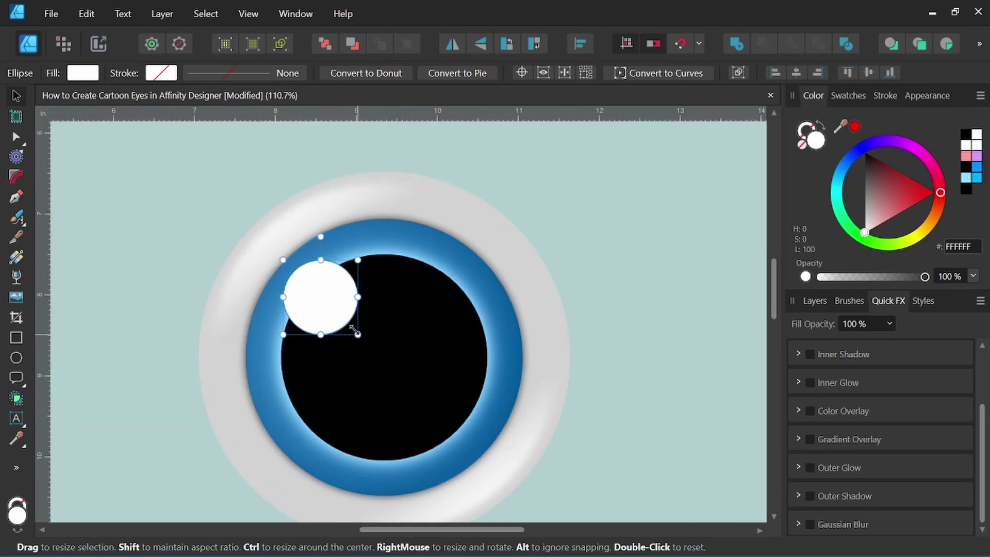
Step: Add two smaller copies of the highlight at the pupil's lower right
drag(333, 304, 462, 445)
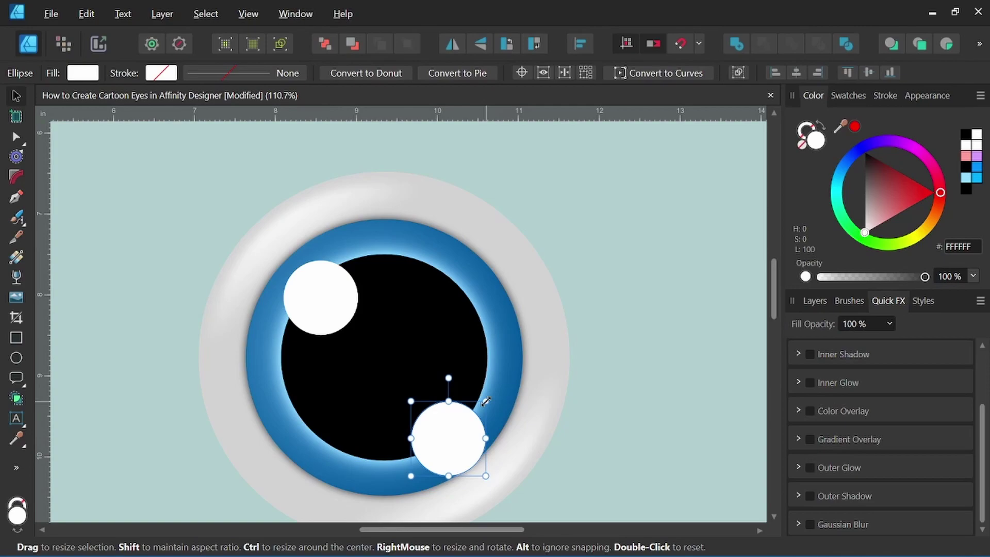
mouse_move(485, 403)
mouse_down()
mouse_move(468, 421)
mouse_move(475, 414)
mouse_up()
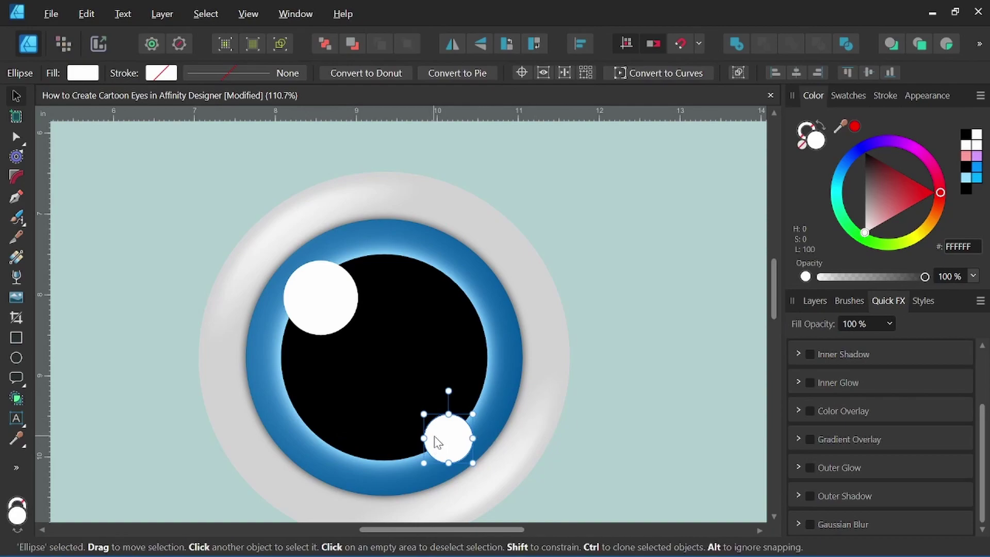
drag(446, 445, 406, 404)
drag(432, 373, 418, 411)
scroll(458, 361, down, 4)
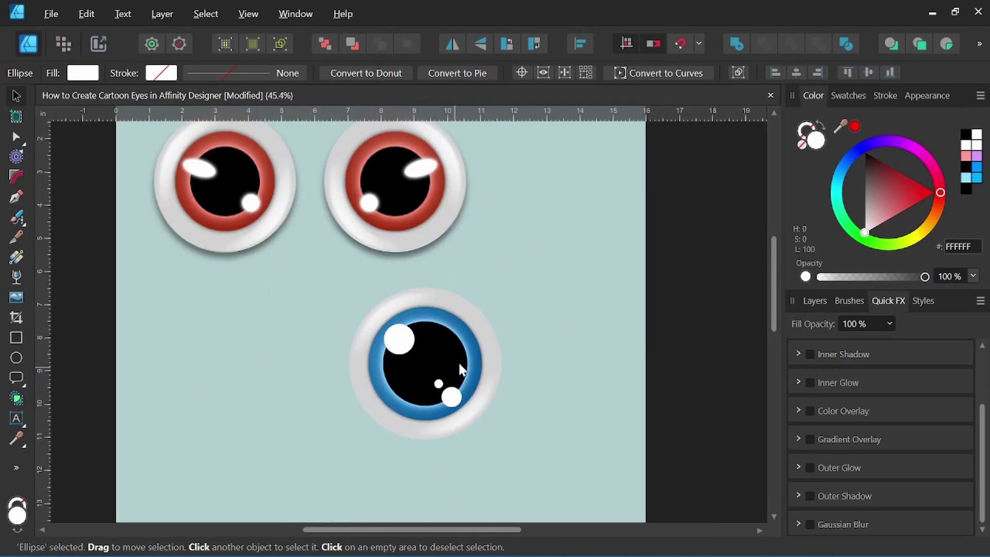
drag(551, 394, 544, 409)
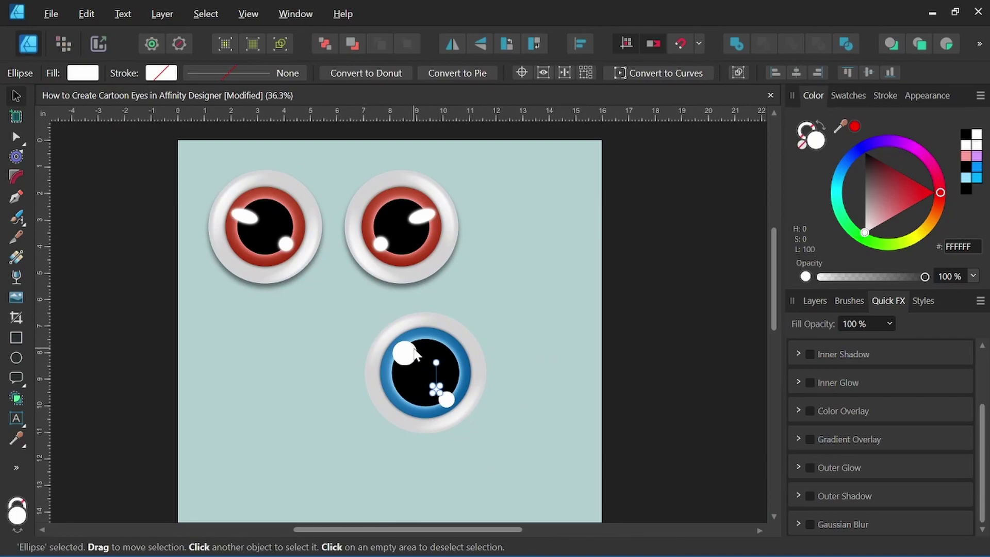
scroll(506, 388, up, 2)
scroll(510, 393, up, 1)
Step: Select the three white highlight circles in the Layers panel
drag(506, 396, 579, 384)
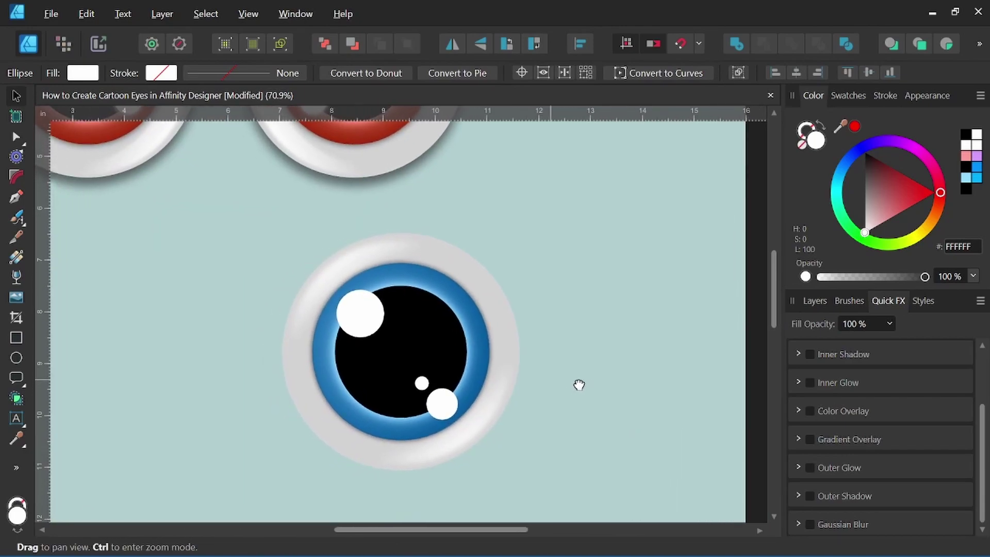
click(810, 299)
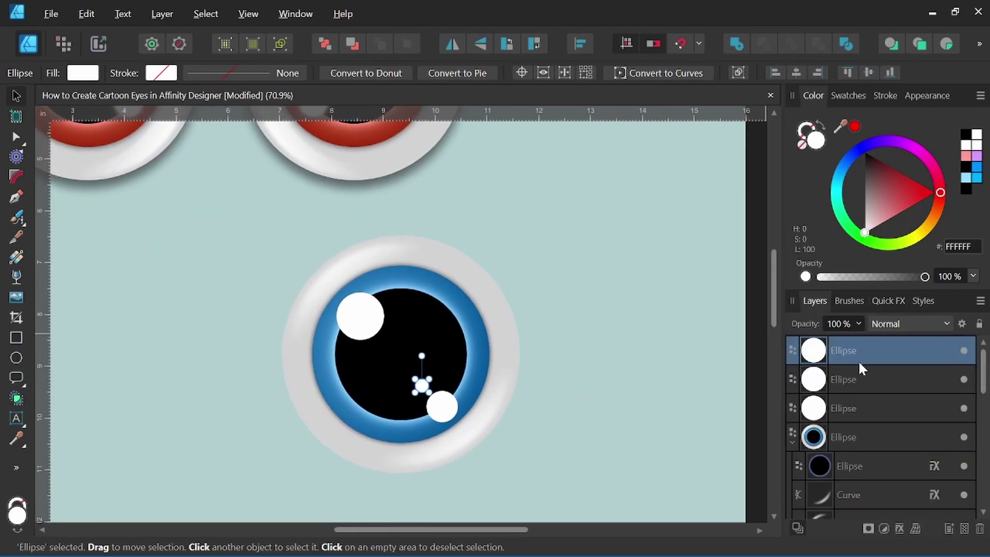
shift+click(860, 410)
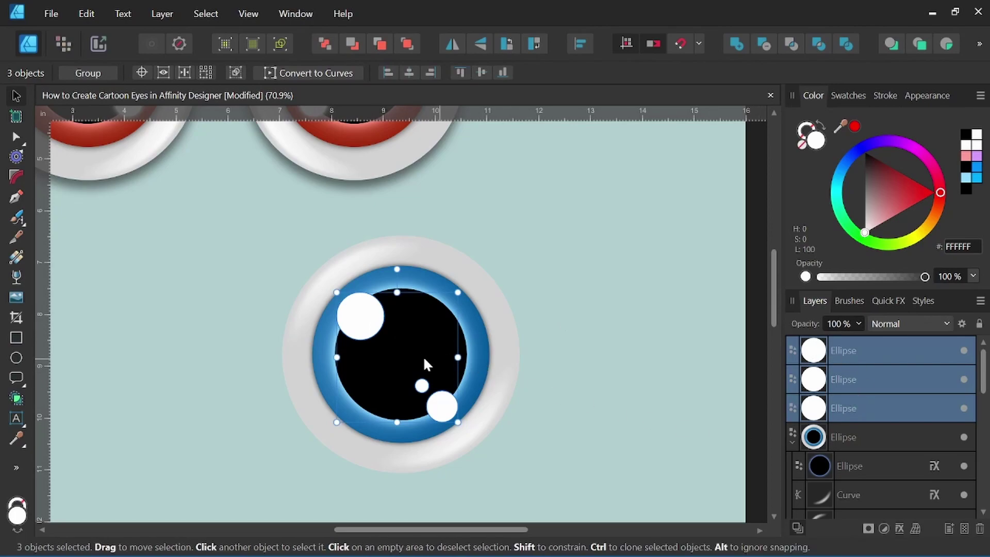
scroll(414, 336, up, 2)
scroll(416, 342, up, 1)
scroll(521, 364, down, 1)
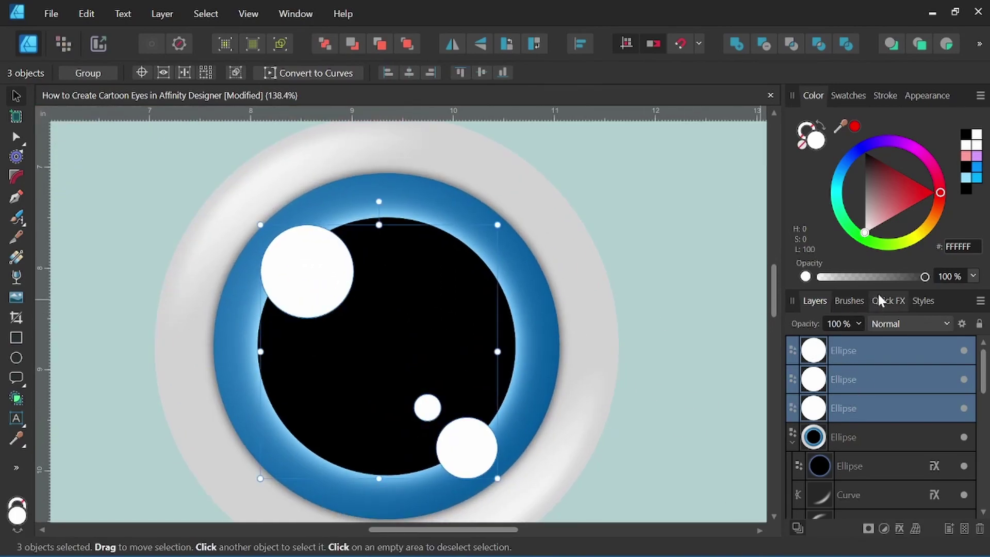
Step: Give the highlights an outer shadow at 72% opacity and 17.9 px radius
click(893, 302)
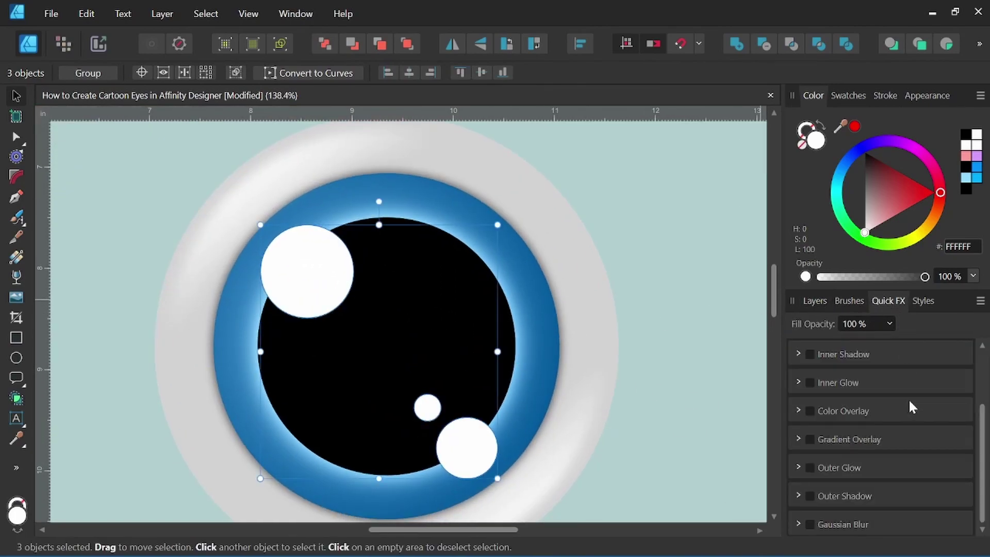
click(798, 495)
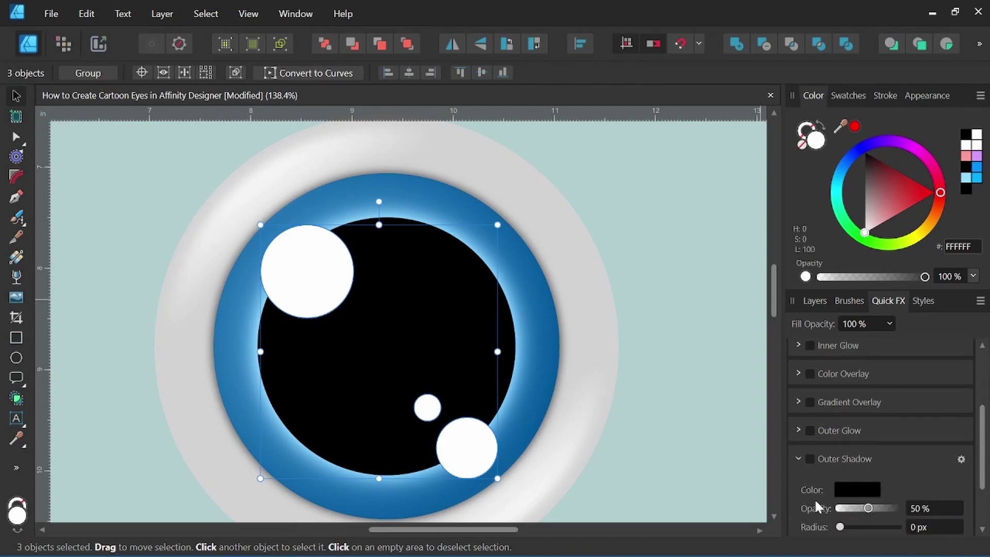
click(809, 459)
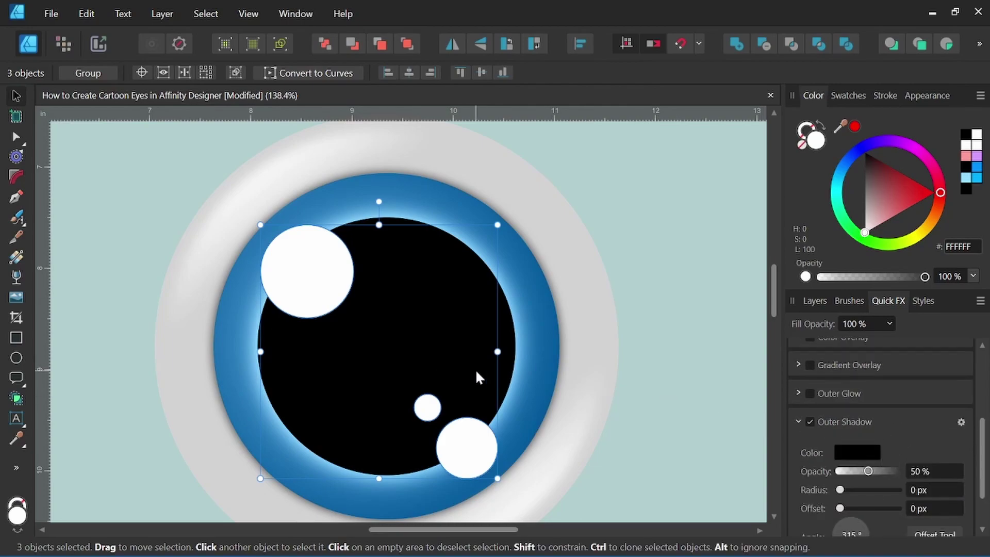
scroll(913, 407, down, 1)
drag(869, 434, 881, 431)
scroll(476, 351, up, 2)
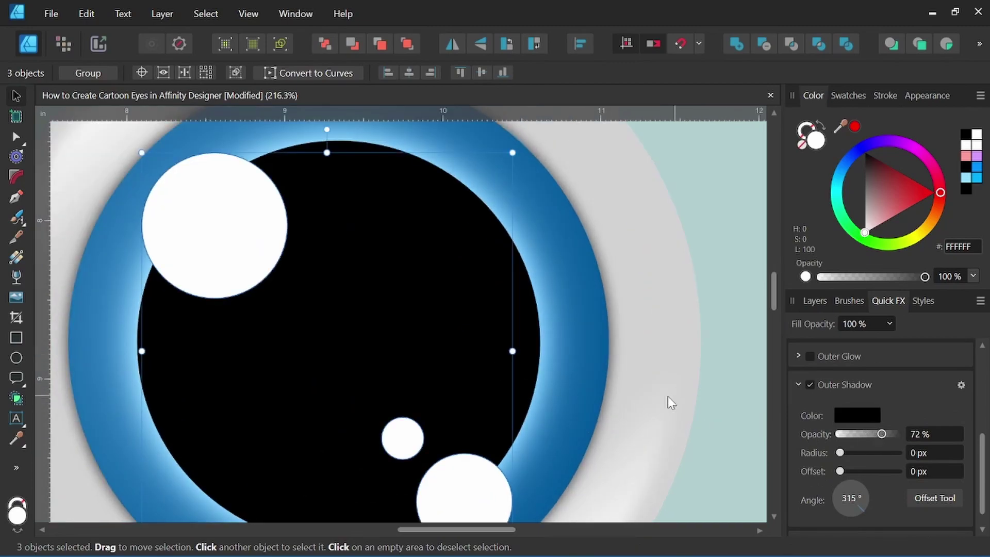
scroll(676, 387, down, 3)
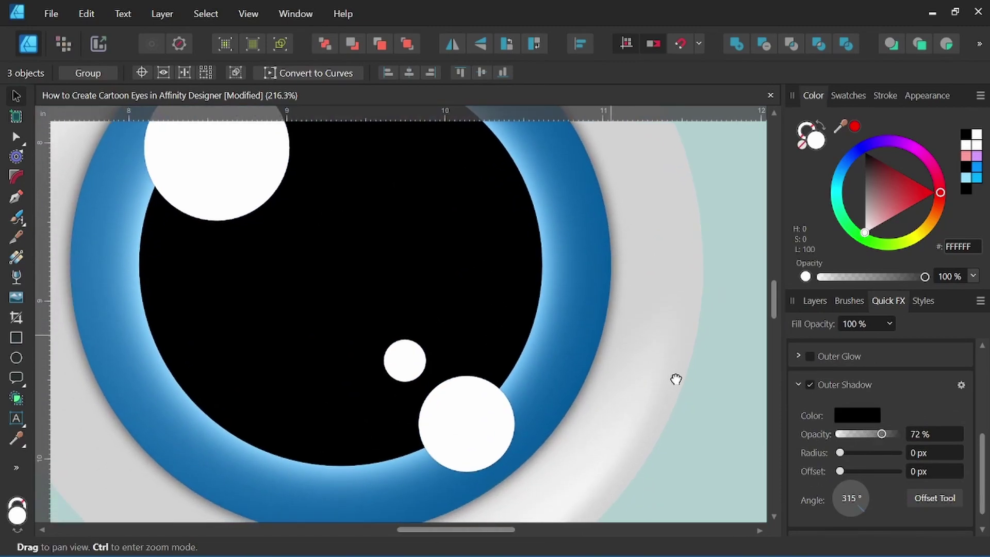
drag(839, 453, 871, 454)
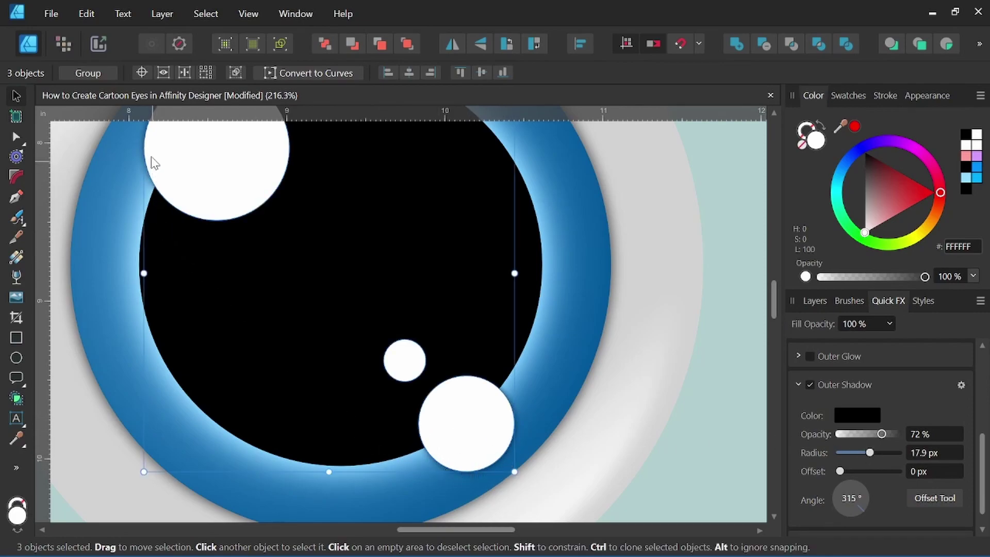
scroll(250, 273, down, 1)
drag(453, 265, 540, 336)
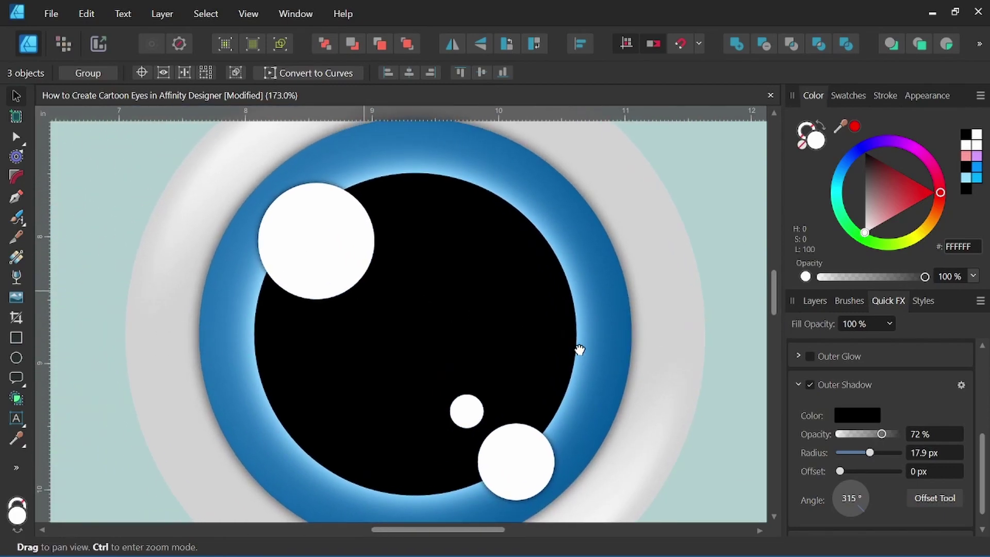
Step: In Layer Effects, add a white outer glow of about 31 px radius to the highlights
click(961, 385)
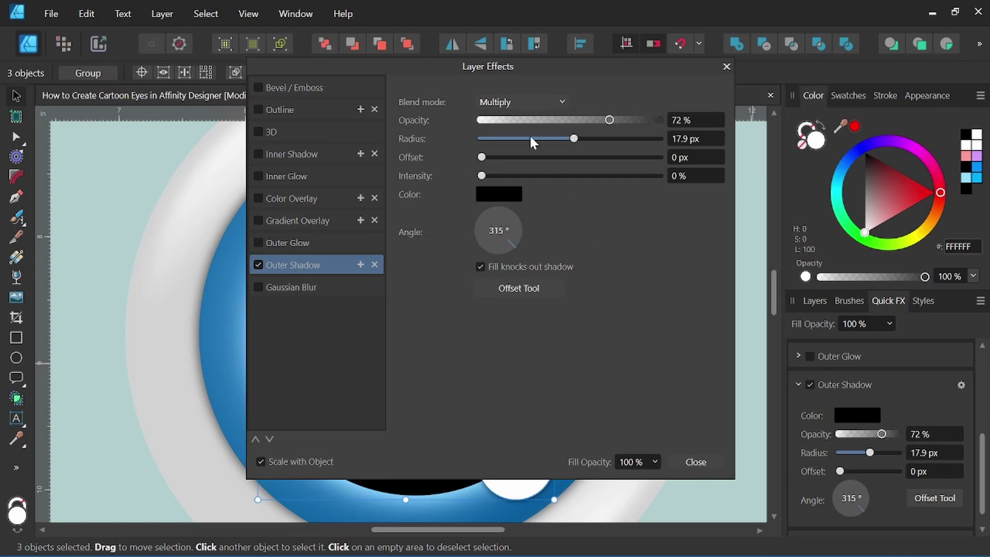
drag(435, 71, 691, 69)
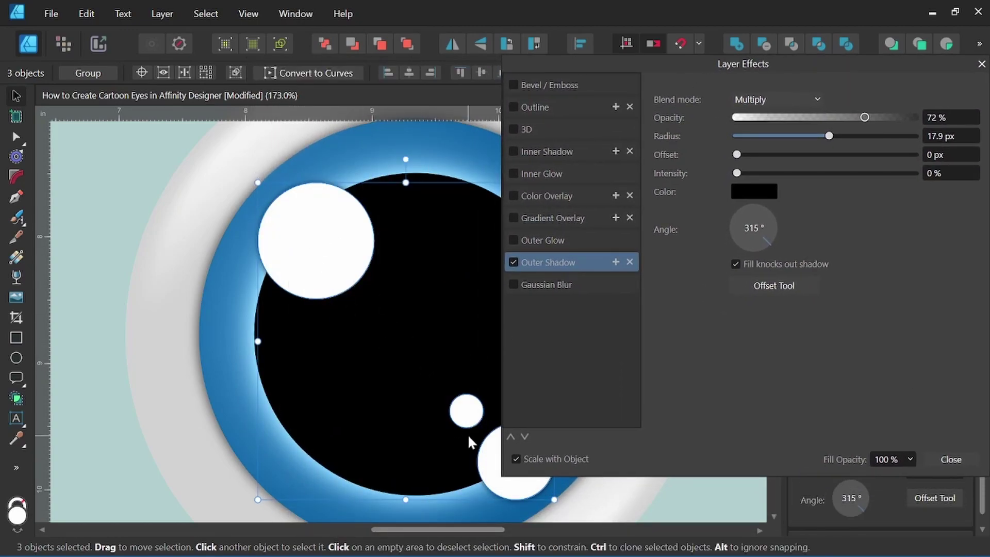
drag(420, 312, 320, 300)
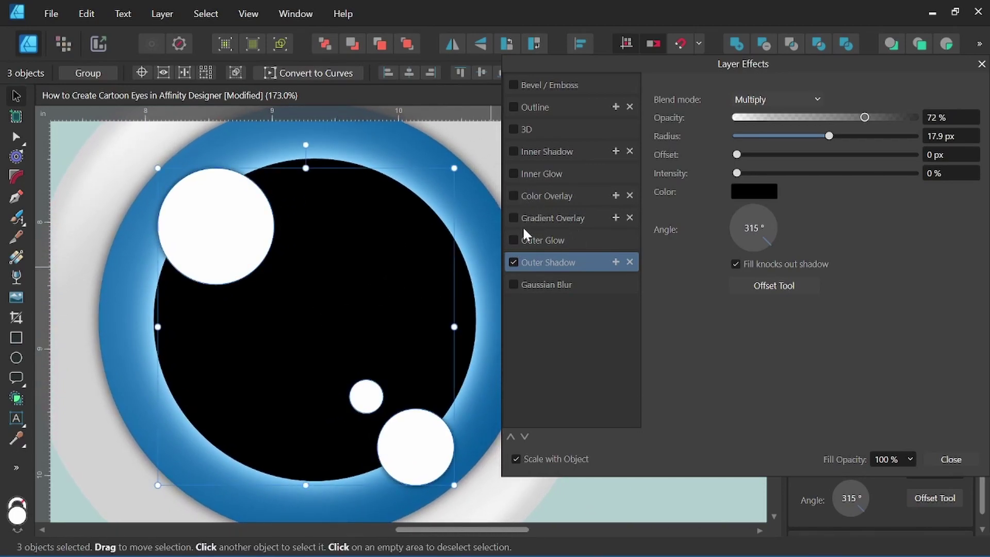
click(550, 240)
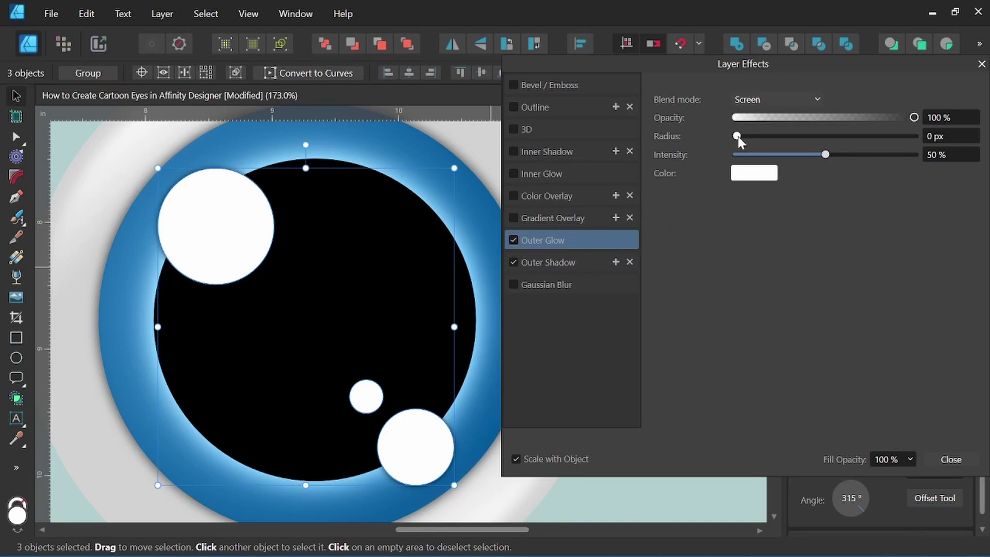
drag(742, 136, 848, 137)
key(h)
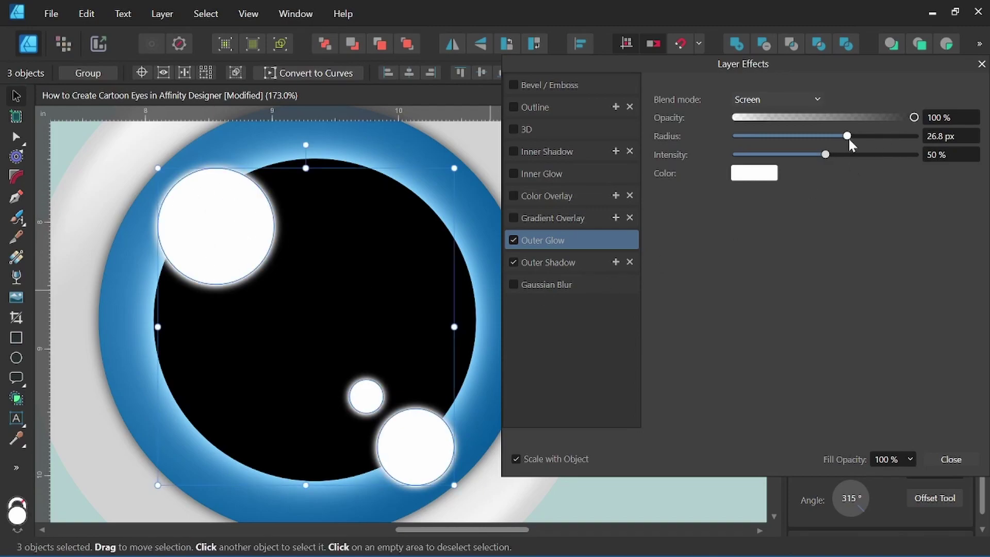
drag(848, 137, 857, 141)
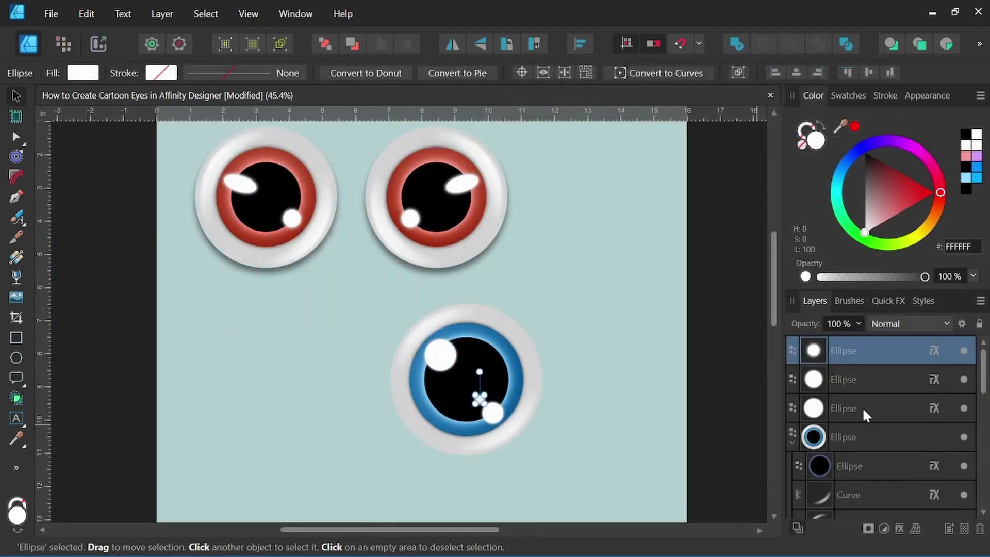
Step: Nest the three highlights inside the blue eye ellipse and shift the whole eye left
shift+click(863, 407)
drag(848, 358, 829, 435)
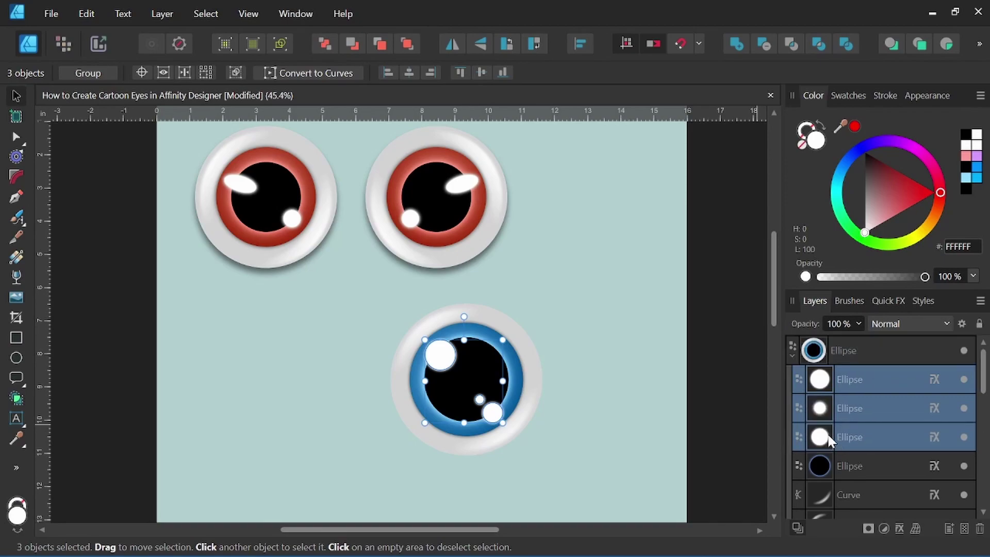
click(793, 357)
click(871, 350)
drag(509, 372, 393, 357)
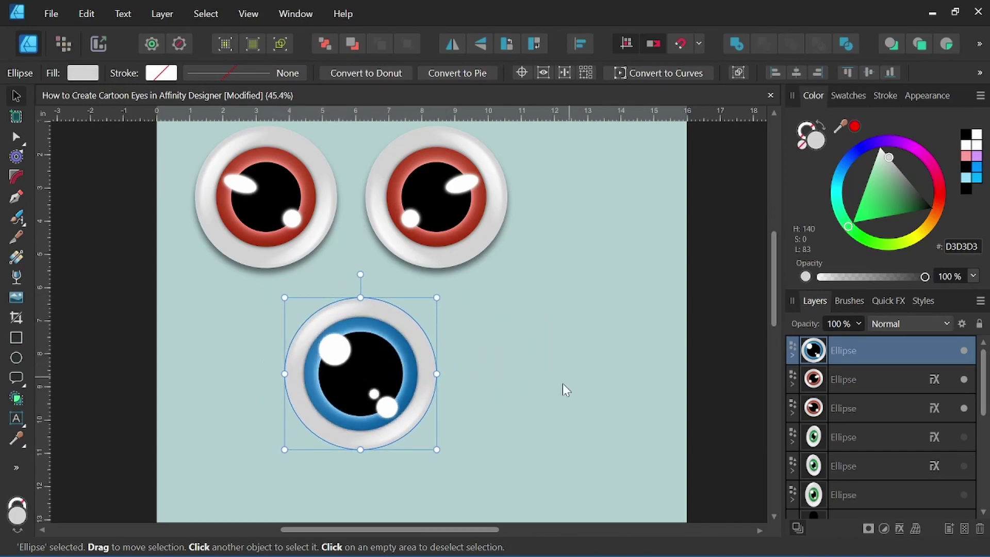
scroll(373, 372, up, 2)
drag(544, 414, 512, 397)
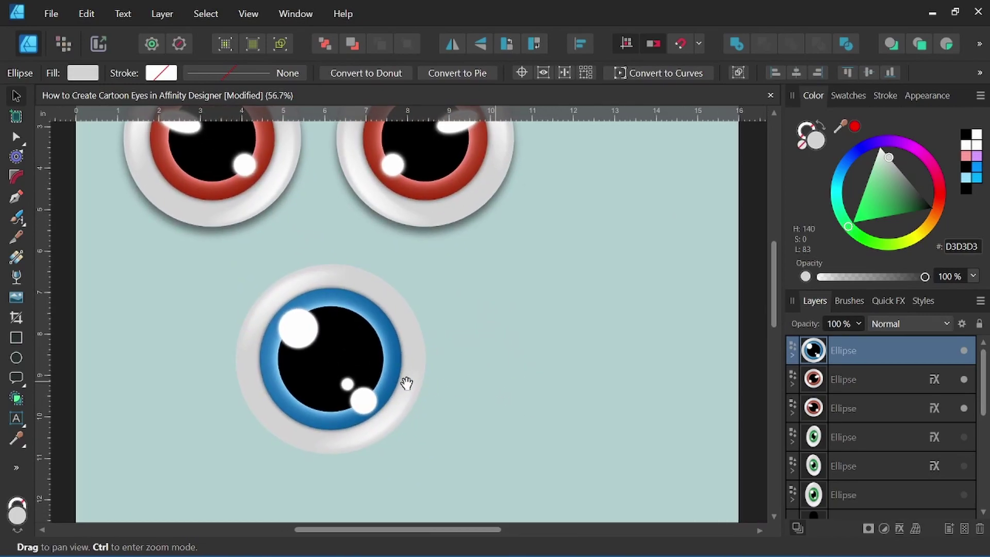
Step: Duplicate the blue eye to its right and flip the copy horizontally
key(v)
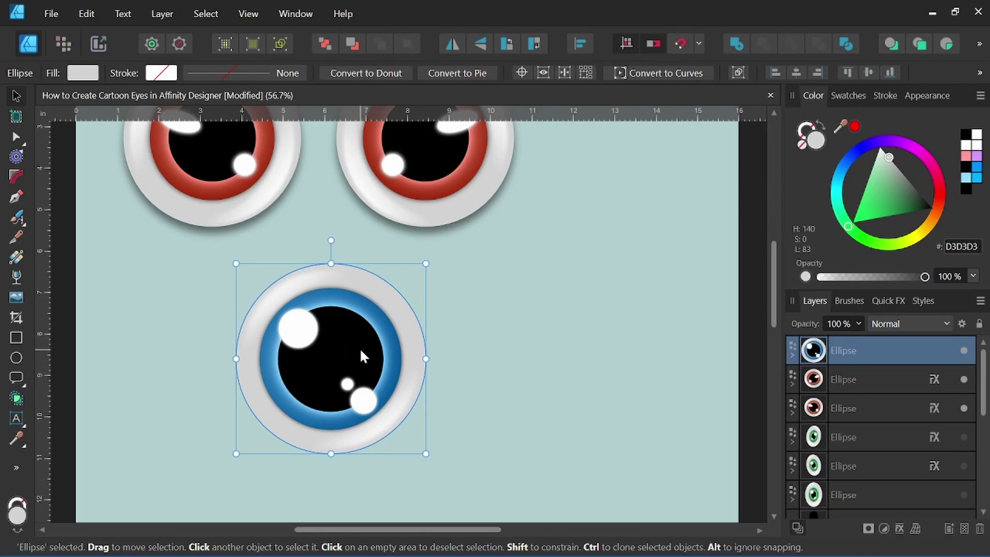
drag(361, 351, 297, 337)
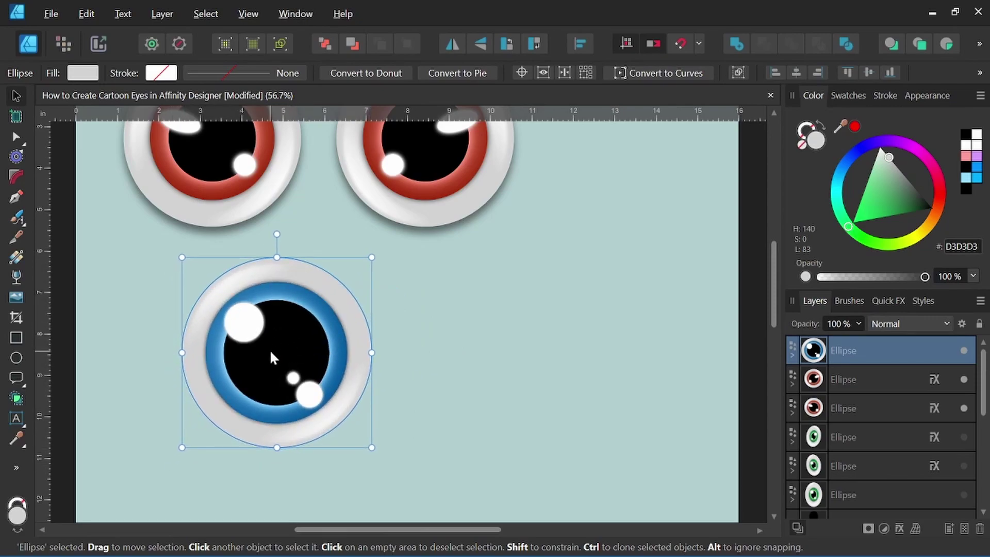
drag(270, 348, 496, 358)
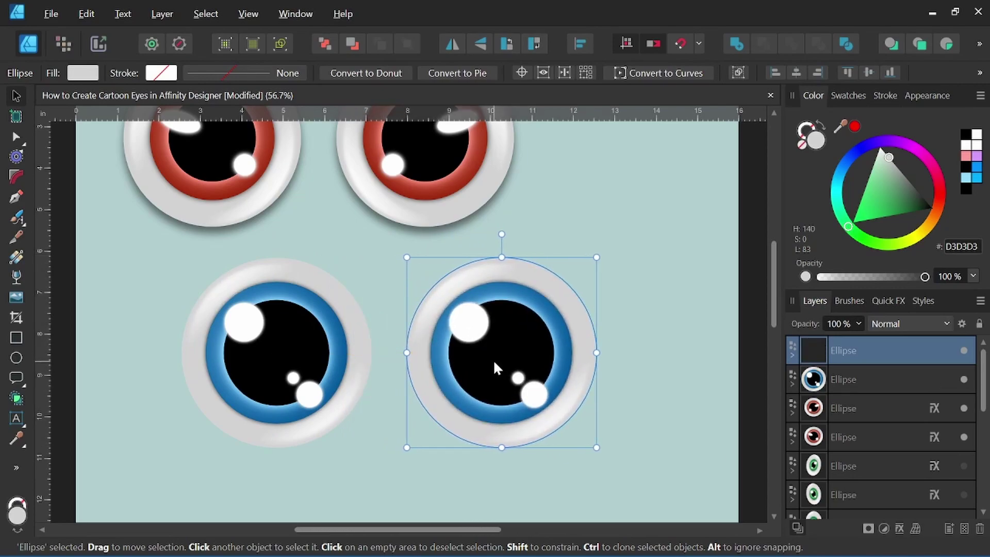
click(452, 43)
scroll(559, 299, down, 3)
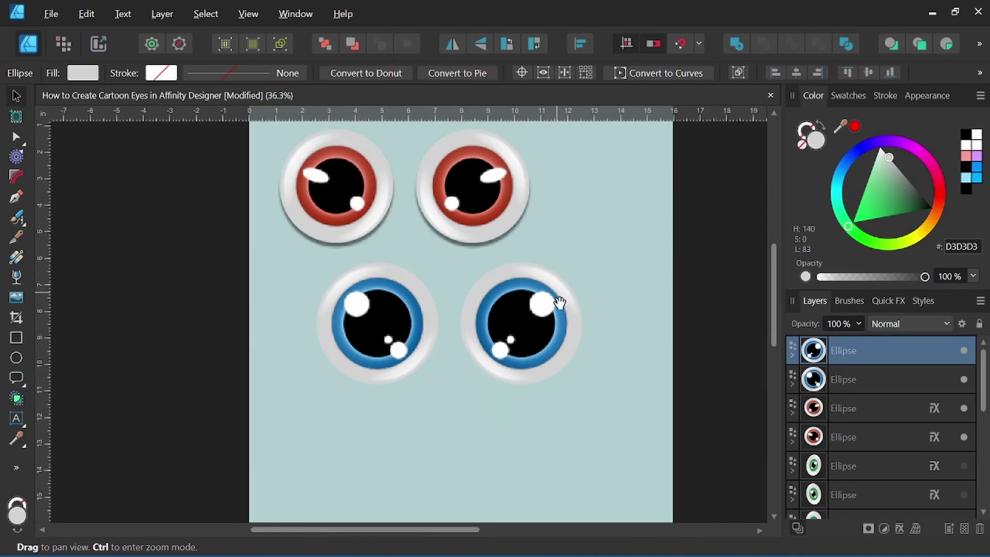
scroll(575, 307, up, 1)
drag(617, 342, 591, 334)
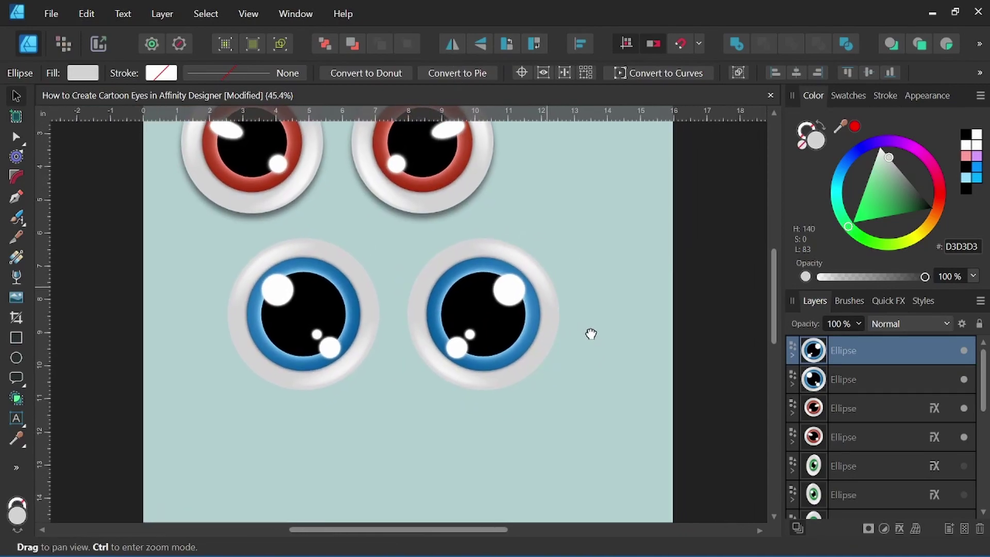
scroll(585, 304, down, 2)
scroll(588, 328, up, 2)
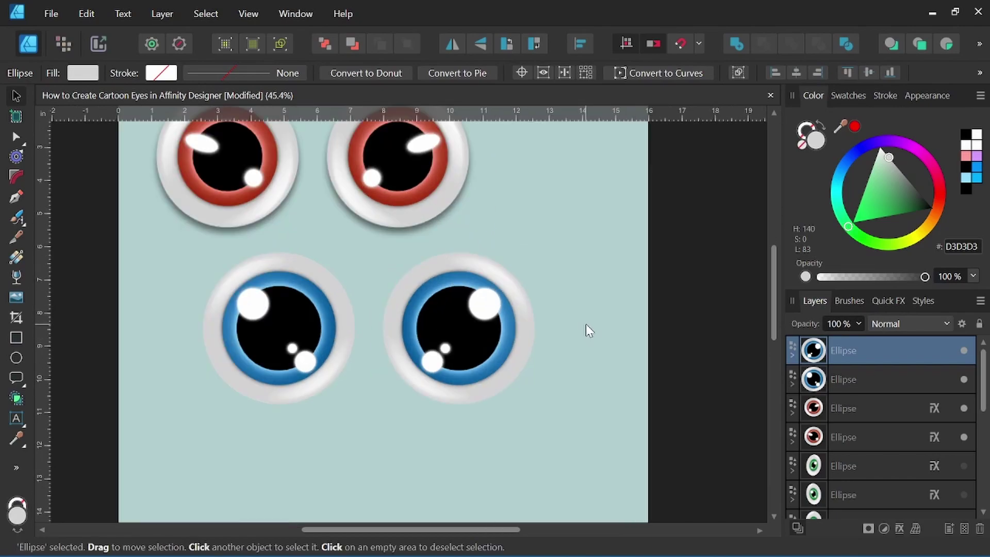